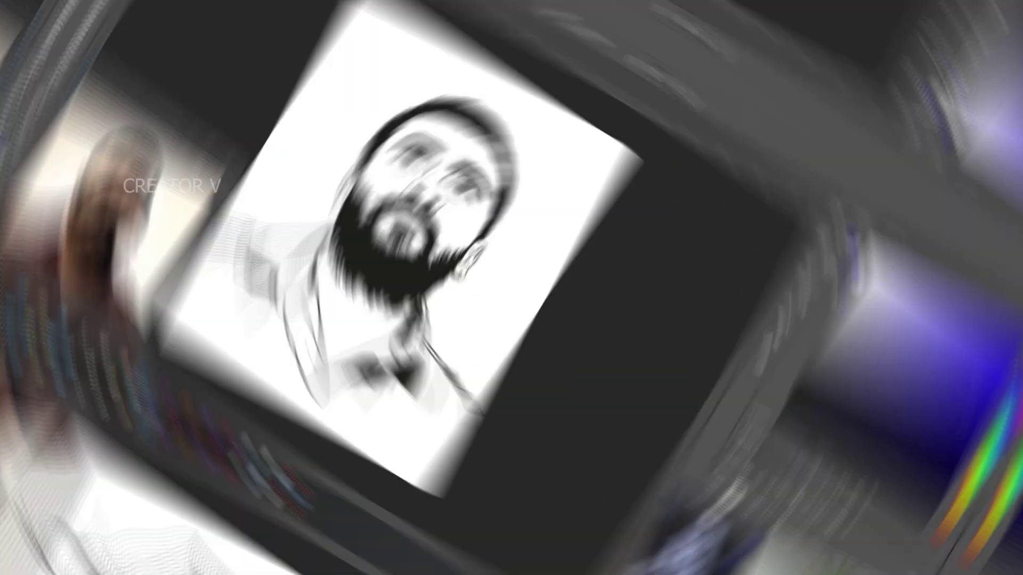
- Zoom to the collar and lasso the exposed neck inside it
scroll(317, 350, "up", 8)
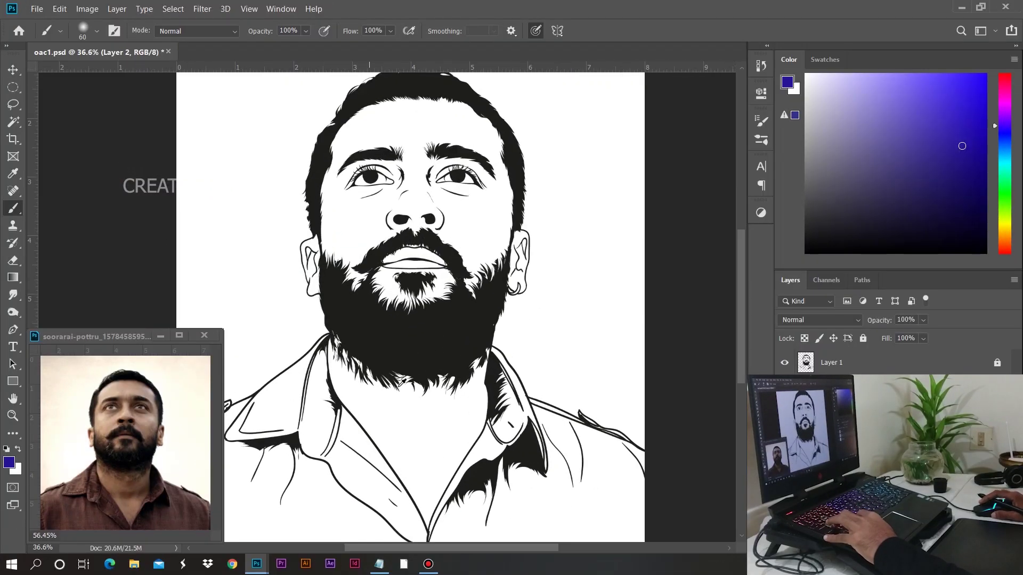
scroll(378, 431, "up", 3)
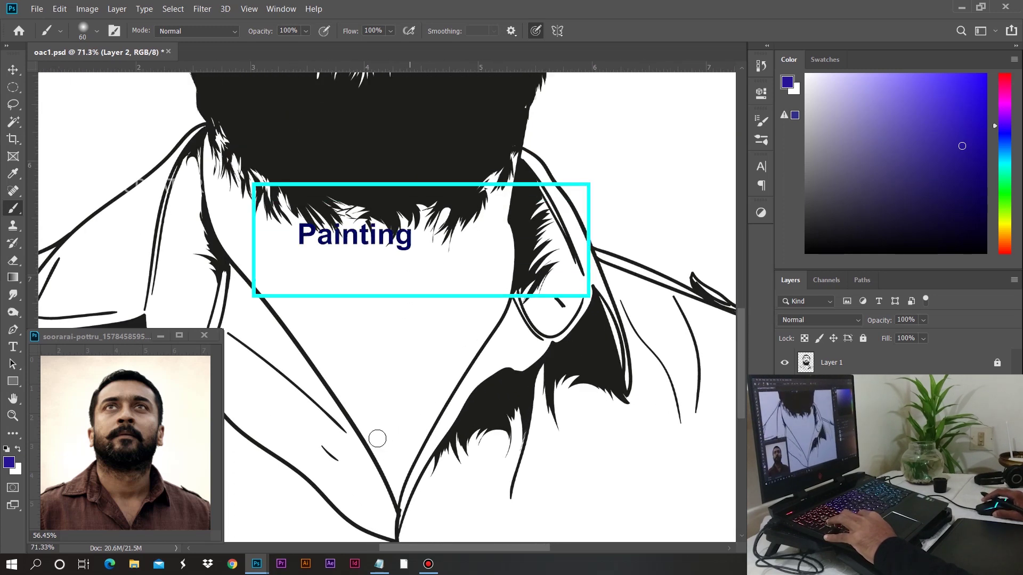
left_click_drag(380, 429, 435, 388)
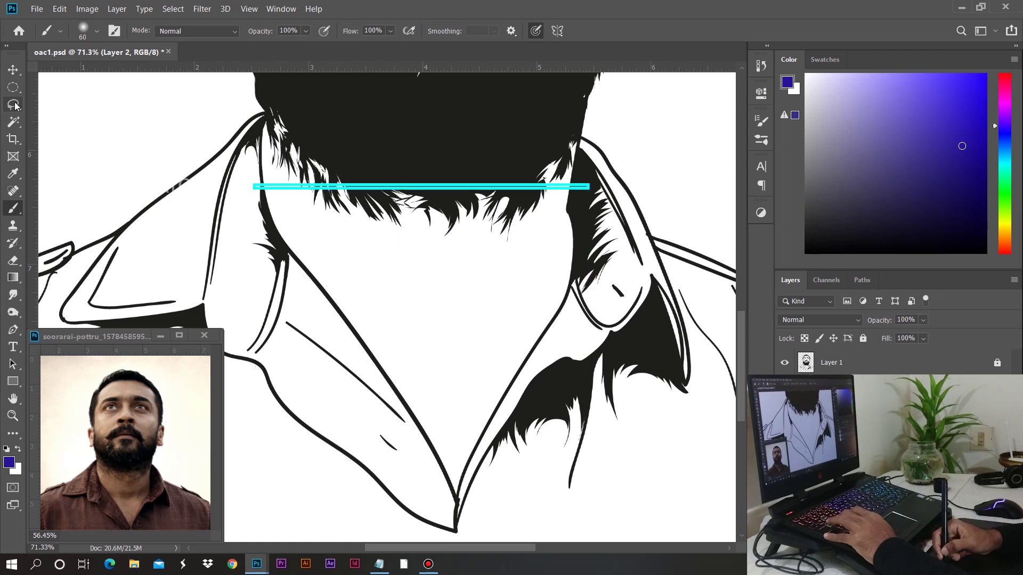
key("l")
left_click_drag(394, 391, 503, 395)
left_click_drag(436, 187, 578, 153)
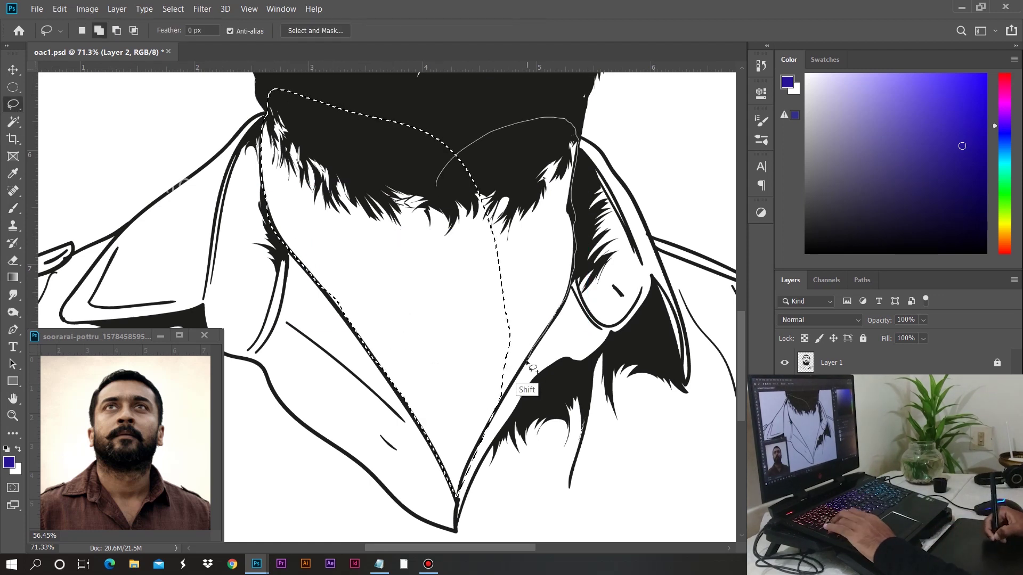
left_click_drag(527, 363, 327, 290)
- Add the face from cheek to temple, the ear and the jaw to the lasso selection
scroll(326, 289, "up", 10)
left_click_drag(330, 486, 287, 456)
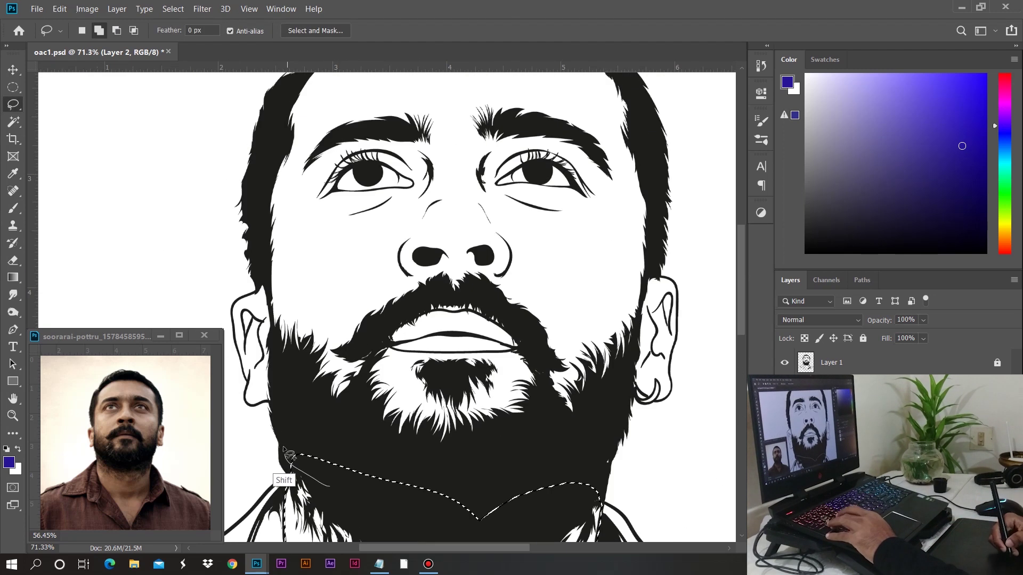
scroll(234, 335, "up", 5)
mouse_move(235, 336)
left_mouse_down()
mouse_move(535, 280)
mouse_move(559, 395)
left_mouse_up()
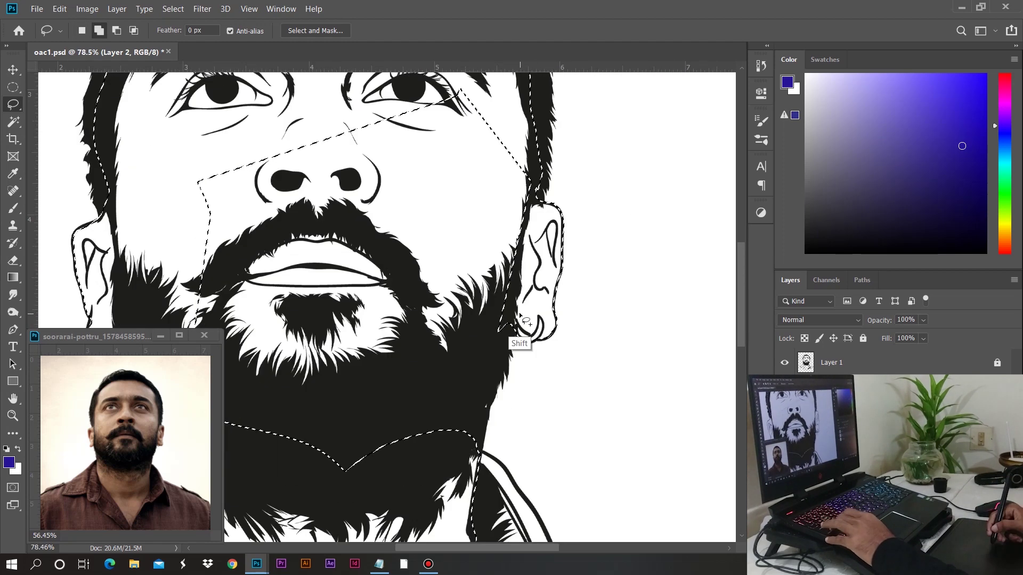
left_click_drag(535, 450, 277, 458)
- Choose a peach skin colour as the foreground colour
scroll(373, 320, "down", 3)
scroll(519, 165, "up", 6)
scroll(520, 165, "down", 8)
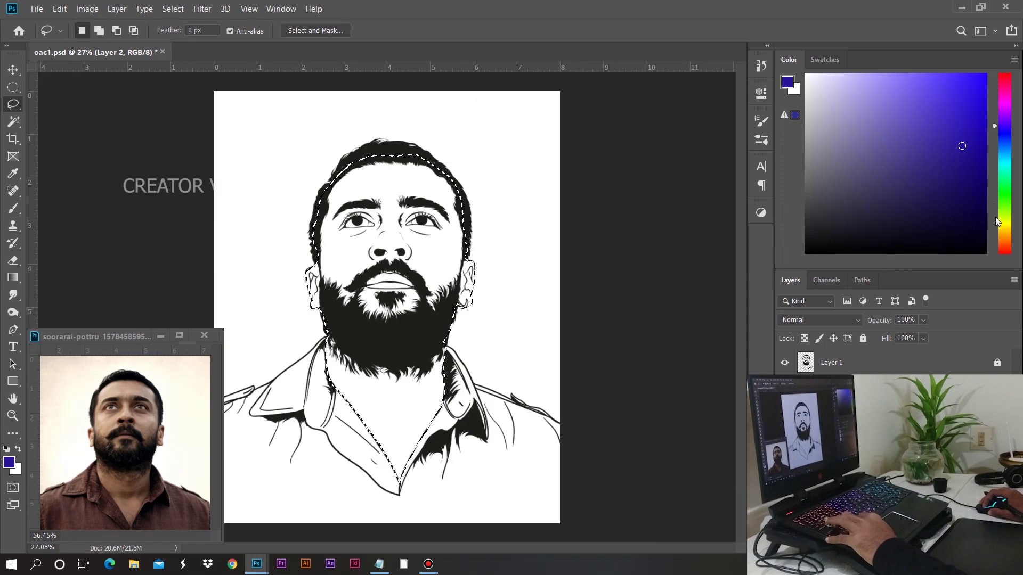
left_click(1005, 243)
left_click(888, 74)
- Fill the skin selection with peach, deselect, and add a new layer for the shirt
key("alt+BackSpace")
key("ctrl+d")
key("ctrl+shift+alt+n")
scroll(399, 349, "up", 1)
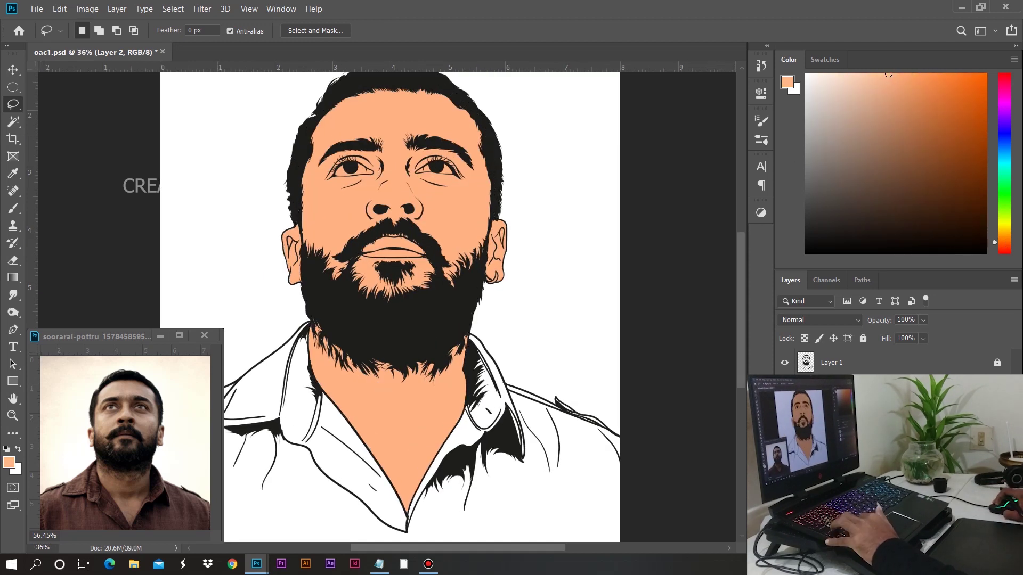
scroll(399, 349, "up", 1)
scroll(400, 349, "up", 2)
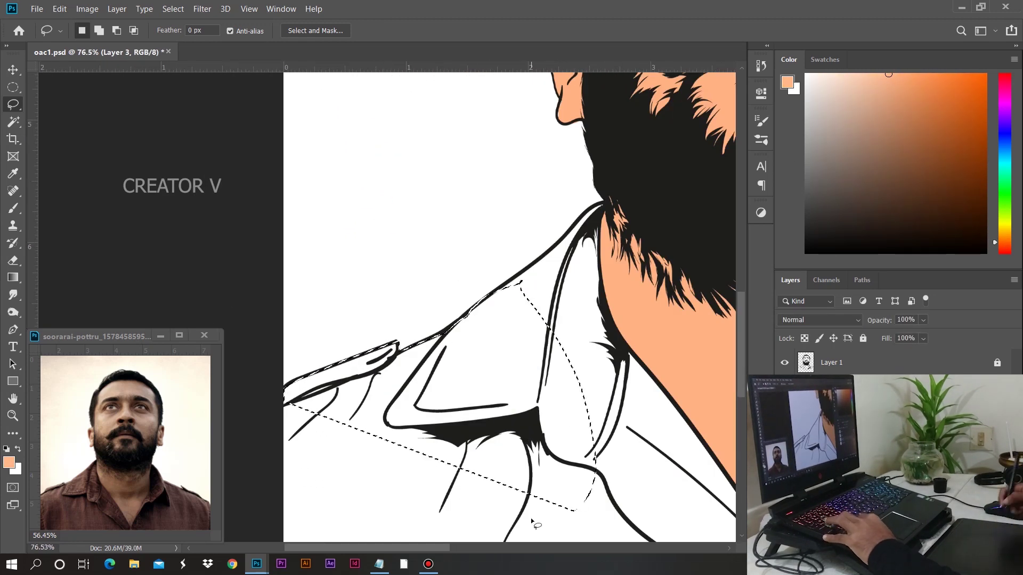
scroll(520, 380, "down", 3)
scroll(330, 235, "down", 3)
- Lasso the whole shirt under the beard and along the collar
mouse_move(198, 219)
left_mouse_down()
mouse_move(333, 231)
mouse_move(322, 302)
left_mouse_up()
scroll(321, 302, "up", 3)
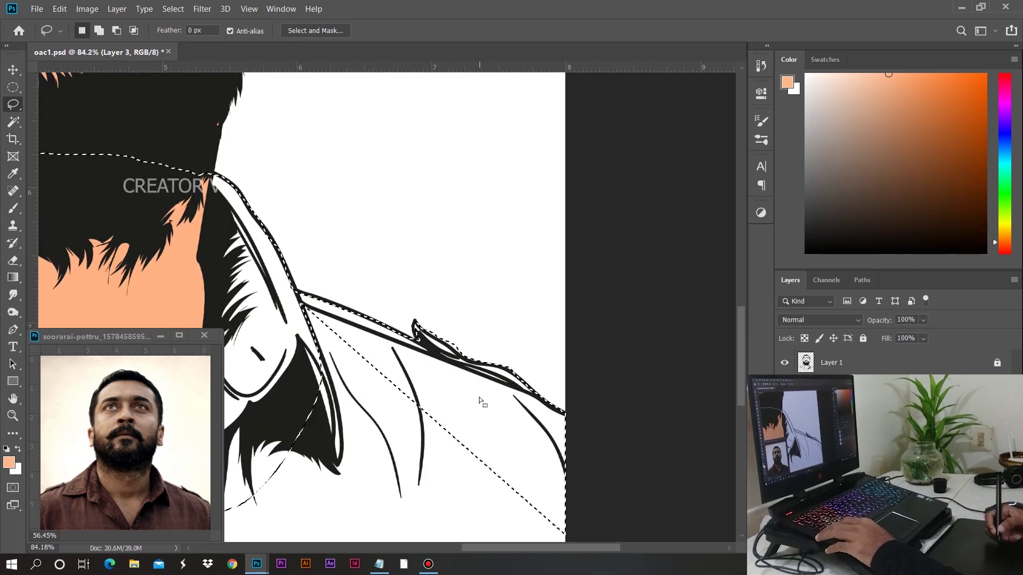
left_click_drag(437, 338, 527, 373)
scroll(528, 373, "down", 1)
left_click_drag(294, 437, 400, 502)
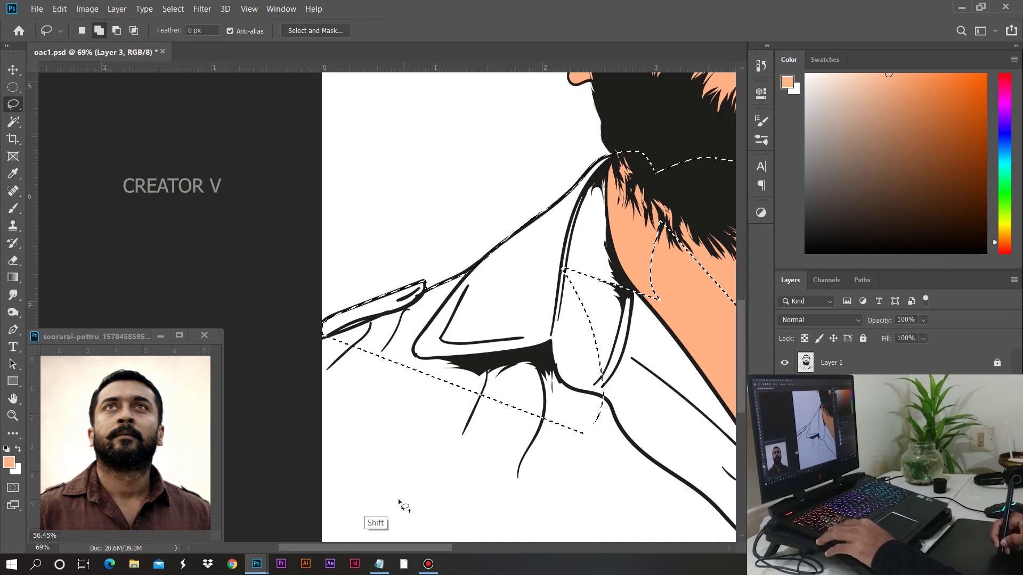
scroll(373, 352, "down", 2)
scroll(440, 346, "up", 2)
left_click_drag(440, 346, 43, 176)
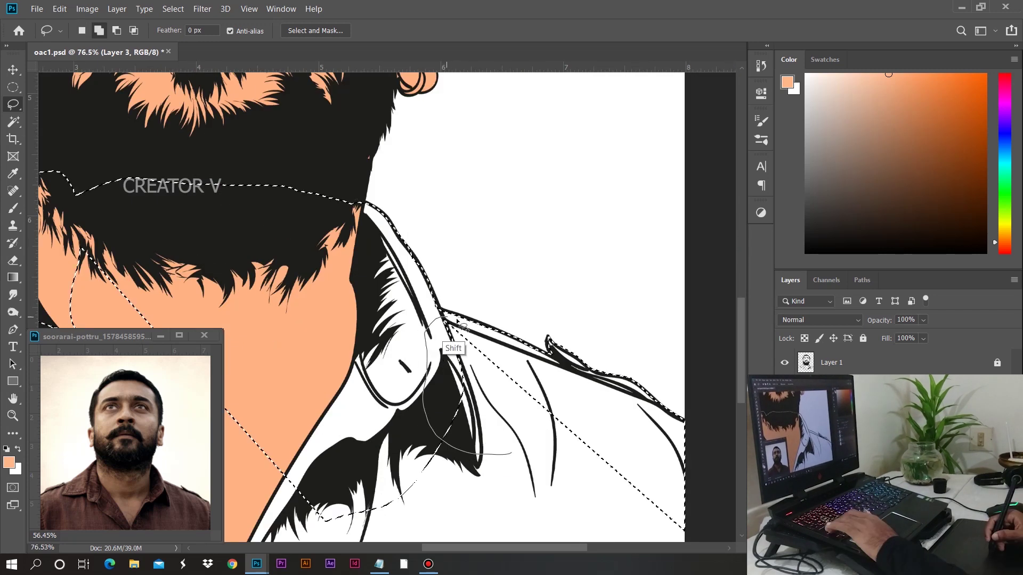
scroll(43, 176, "down", 5)
- Fill the shirt with dark reddish-brown, then add a new layer with greyish-brown chosen
left_click(984, 196)
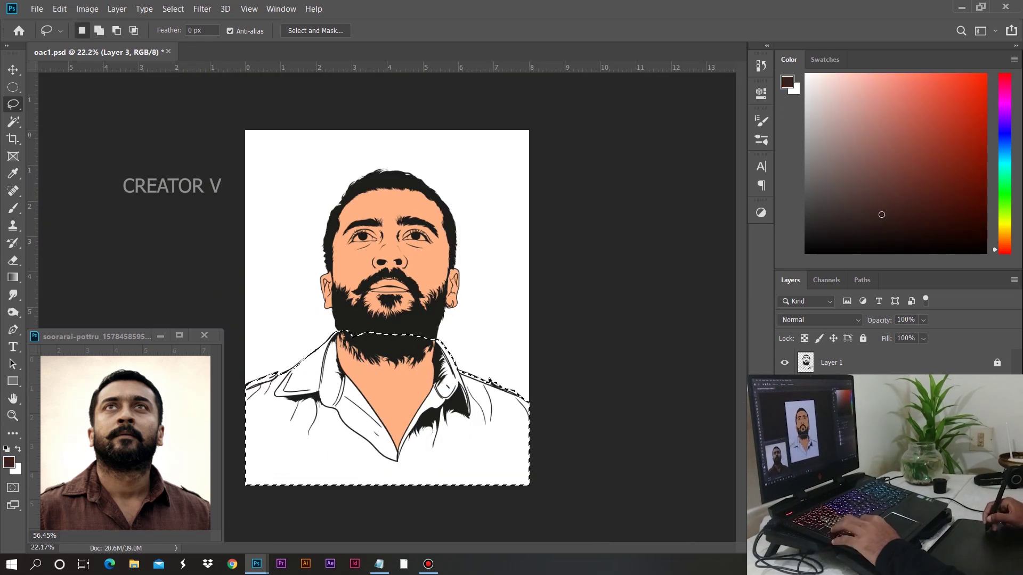
key("alt+BackSpace")
key("ctrl+shift+alt+n")
left_click(843, 137)
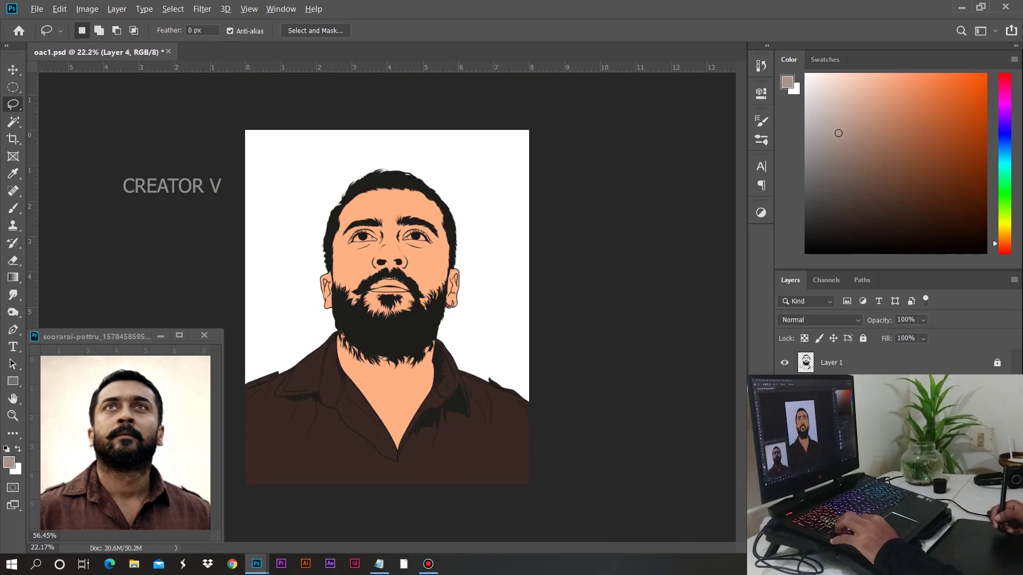
scroll(405, 298, "up", 5)
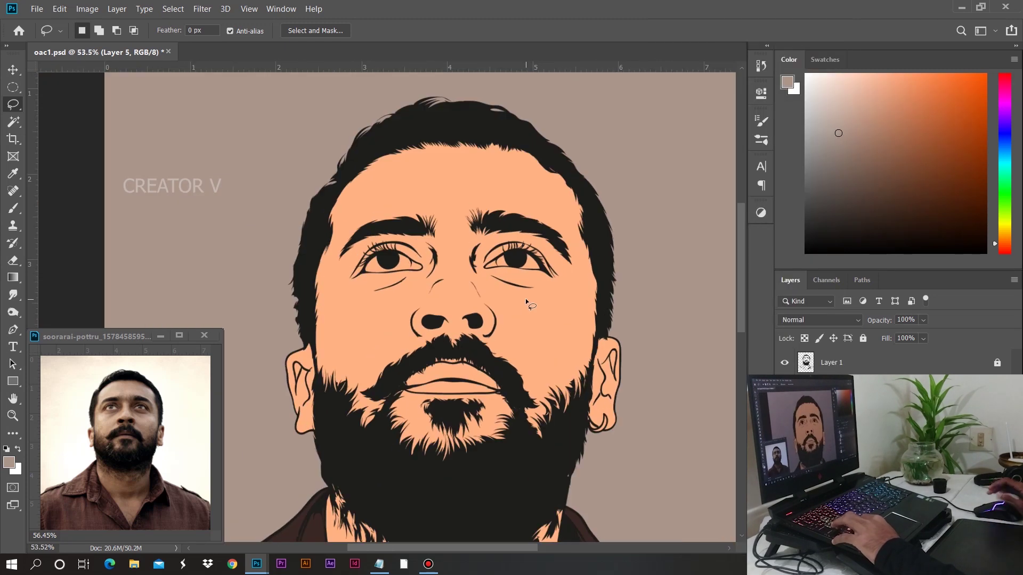
- Set up a large soft round brush with an orange skin tone
key("b")
right_click(432, 336)
scroll(588, 482, "down", 2)
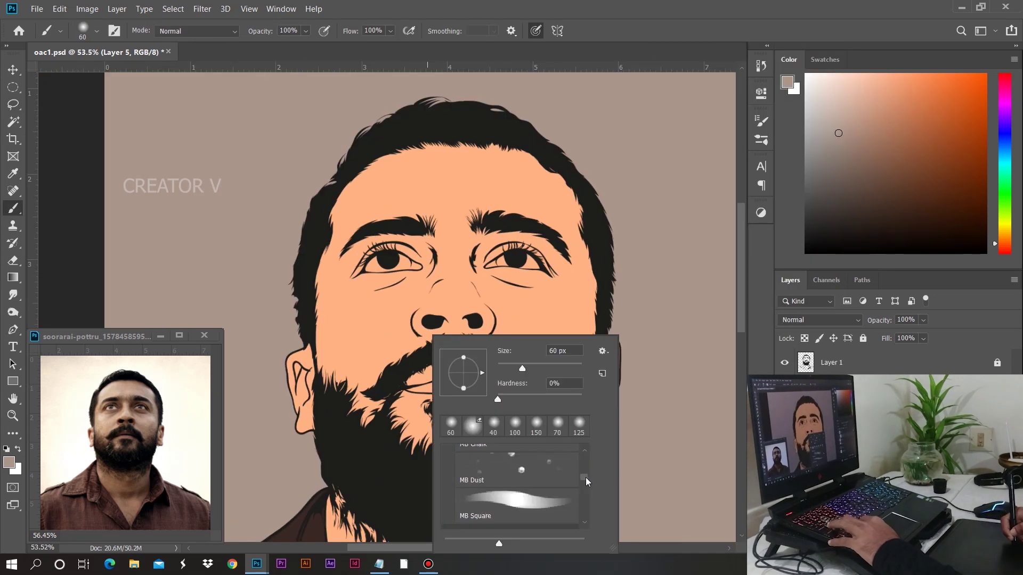
left_click(536, 423)
left_click(985, 87)
- Paint orange shading around the eyes, mouth, chin, cheeks and forehead
left_click_drag(420, 250, 341, 277)
left_click_drag(341, 224, 331, 298)
scroll(162, 483, "up", 3)
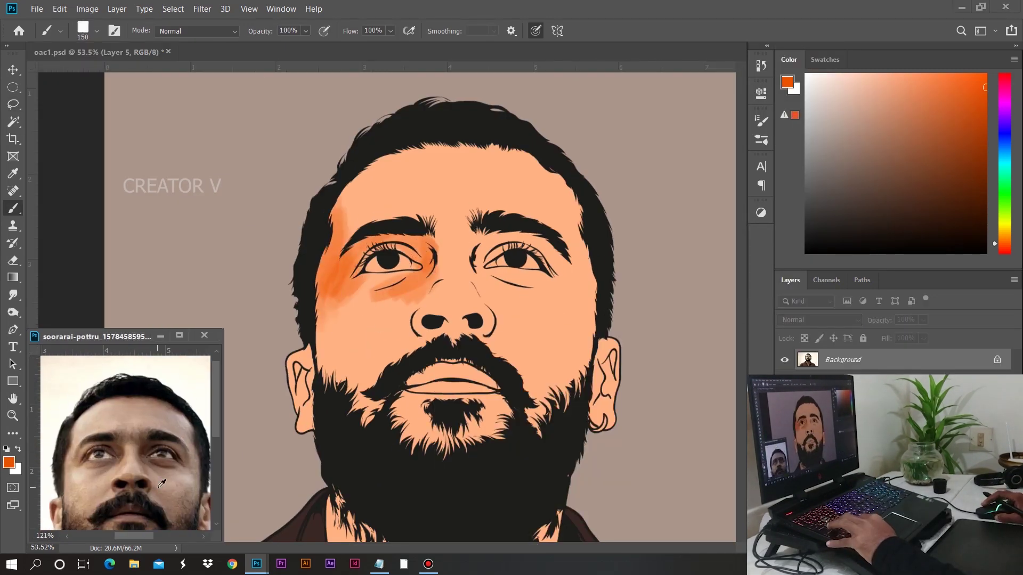
scroll(162, 482, "down", 2)
left_click_drag(416, 224, 330, 320)
mouse_move(373, 235)
left_mouse_down()
mouse_move(511, 245)
mouse_move(586, 303)
left_mouse_up()
left_click_drag(586, 213, 581, 426)
mouse_move(405, 405)
left_mouse_down()
mouse_move(486, 426)
mouse_move(344, 380)
mouse_move(459, 333)
left_mouse_up()
left_click_drag(554, 346, 352, 384)
mouse_move(362, 191)
left_mouse_down()
mouse_move(455, 155)
mouse_move(352, 213)
left_mouse_up()
- With a smaller darker brown-orange brush, darken the forehead, eye sockets, cheeks and face edge
left_click(985, 152)
key("bracketleft")
key("bracketleft")
key("bracketleft")
left_click_drag(426, 240, 341, 298)
left_click_drag(362, 224, 319, 309)
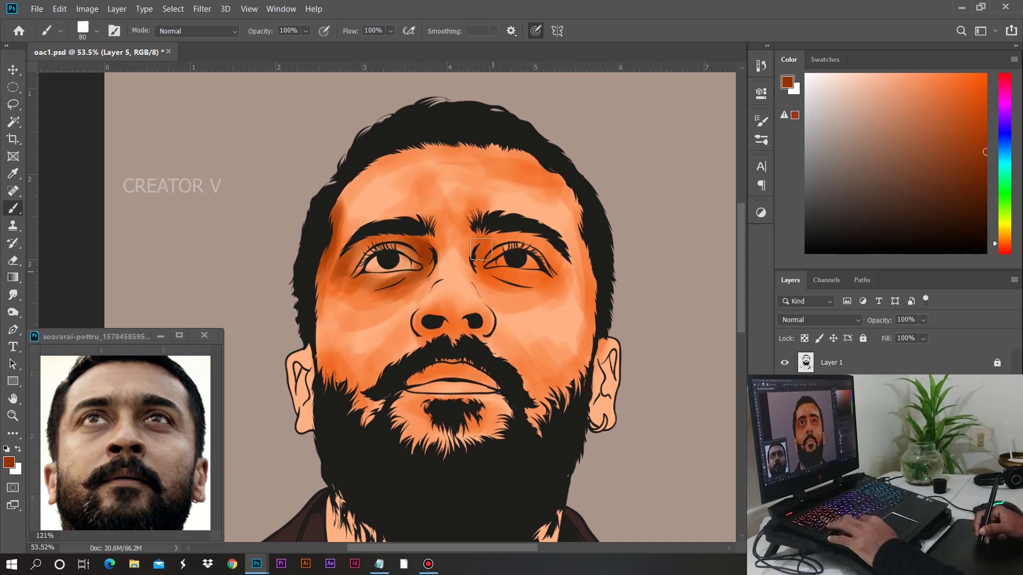
left_click_drag(481, 249, 521, 293)
left_click_drag(396, 336, 527, 373)
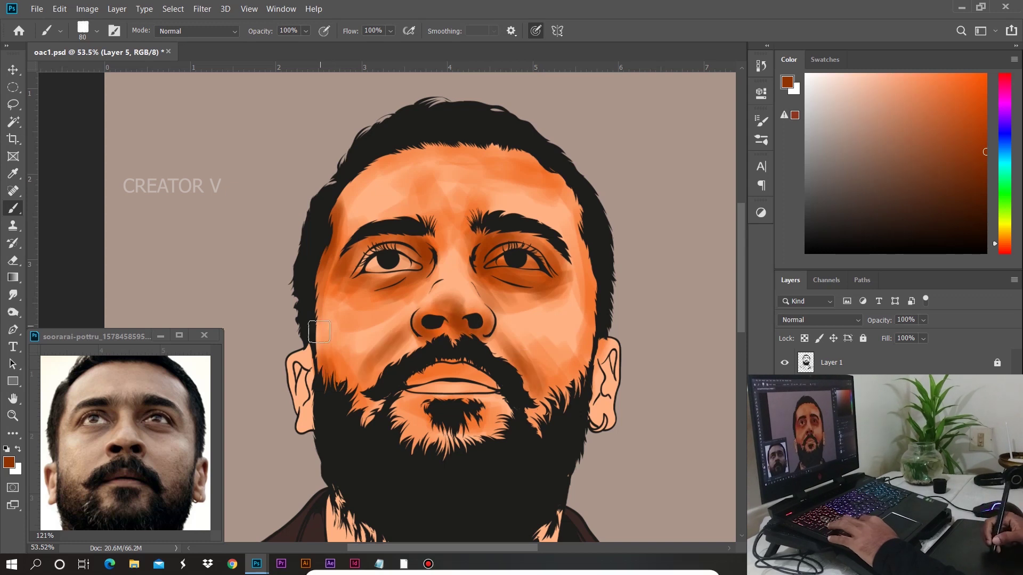
left_click_drag(584, 330, 578, 192)
left_click_drag(362, 203, 559, 154)
- Enlarge the brush and paint darker shadows across the neck
scroll(453, 253, "down", 3)
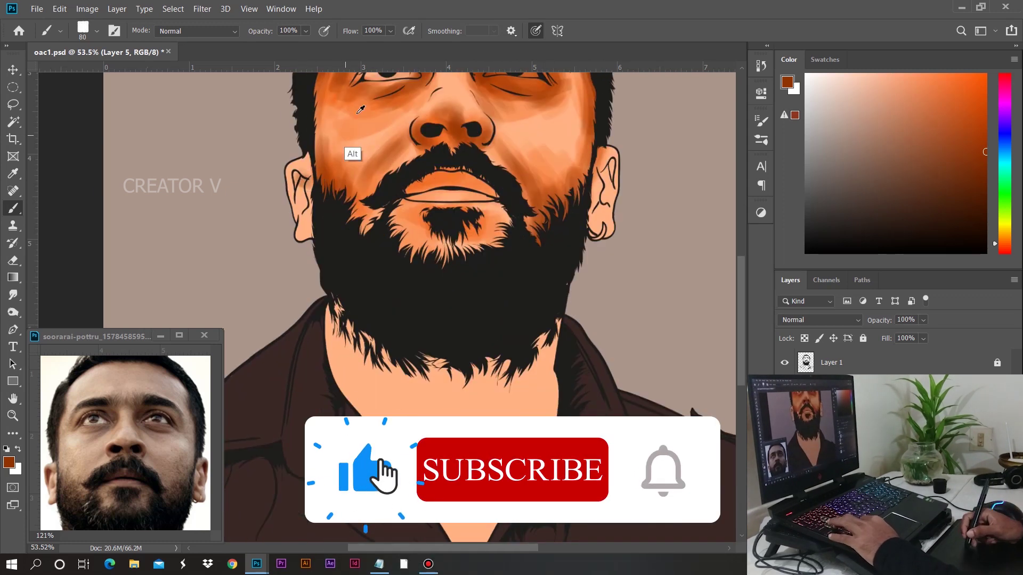
scroll(125, 442, "down", 5)
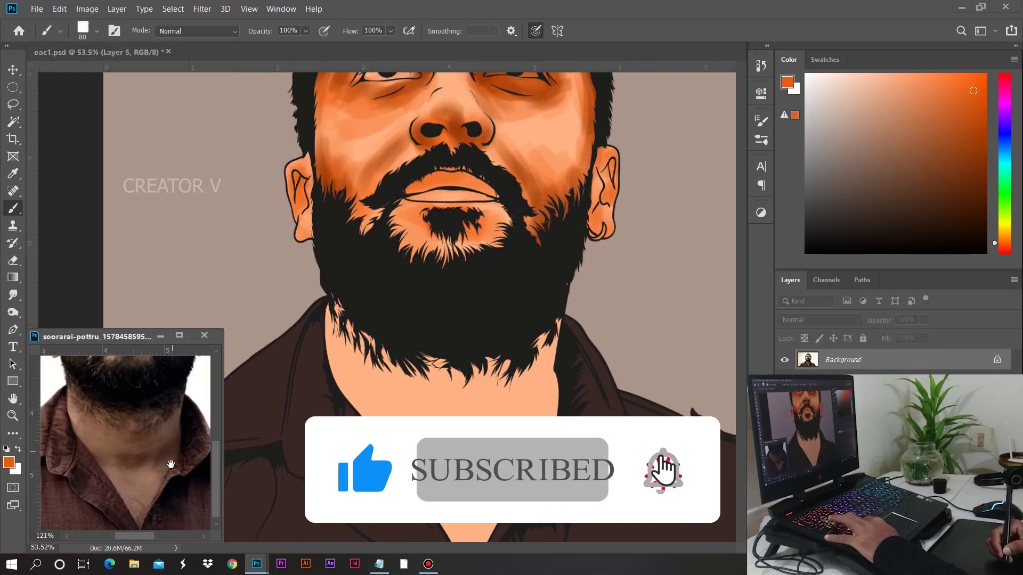
key("bracketright")
key("bracketright")
key("bracketright")
left_click_drag(331, 373, 554, 389)
scroll(472, 320, "down", 2)
left_click_drag(362, 298, 522, 277)
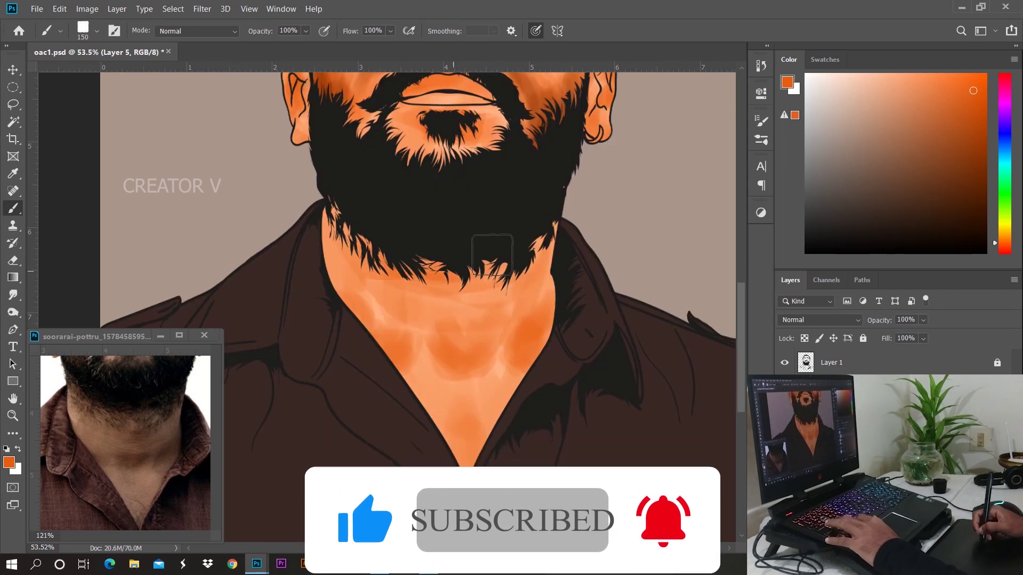
left_click_drag(384, 320, 549, 298)
left_click_drag(405, 341, 554, 372)
scroll(400, 373, "down", 3)
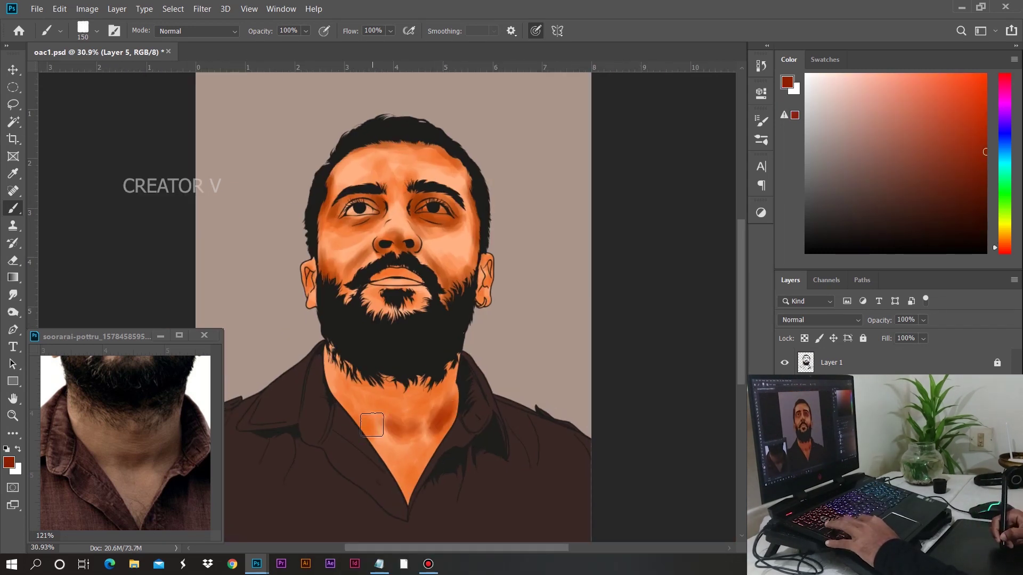
- Shrink the brush for finer detail and pick a deeper dark red tone
scroll(125, 442, "up", 5)
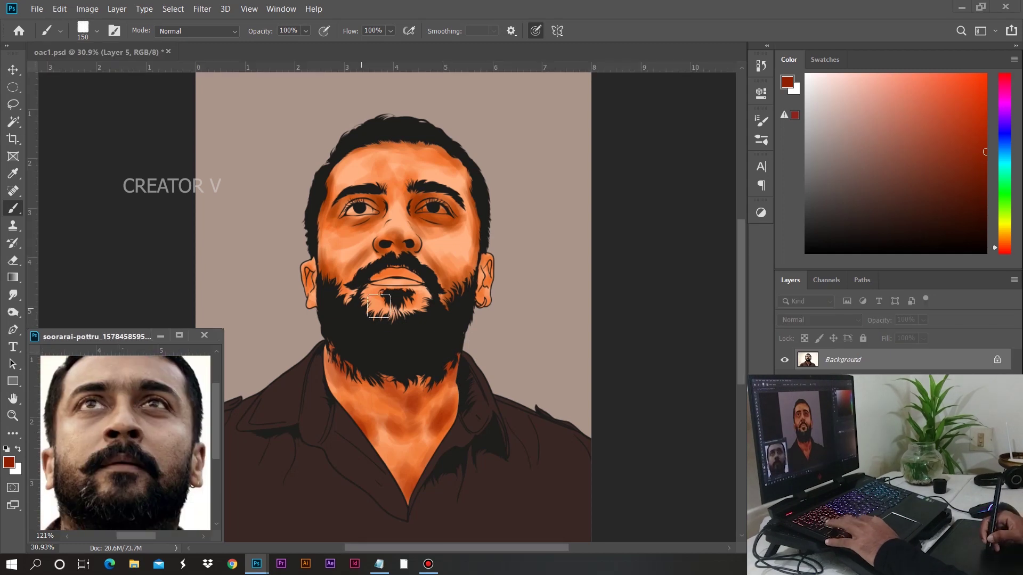
scroll(345, 302, "up", 4)
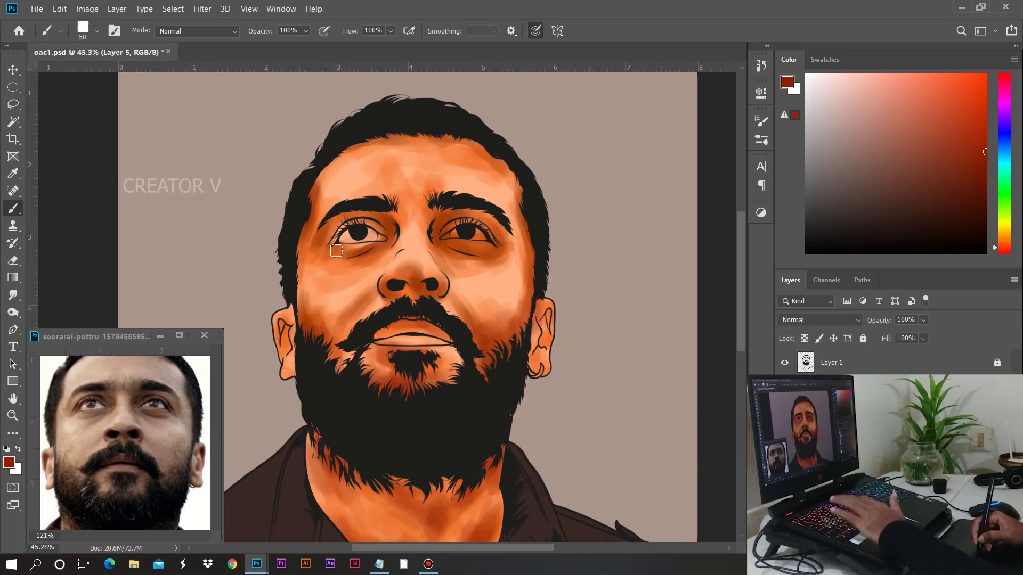
key("bracketleft")
key("bracketleft")
key("bracketleft")
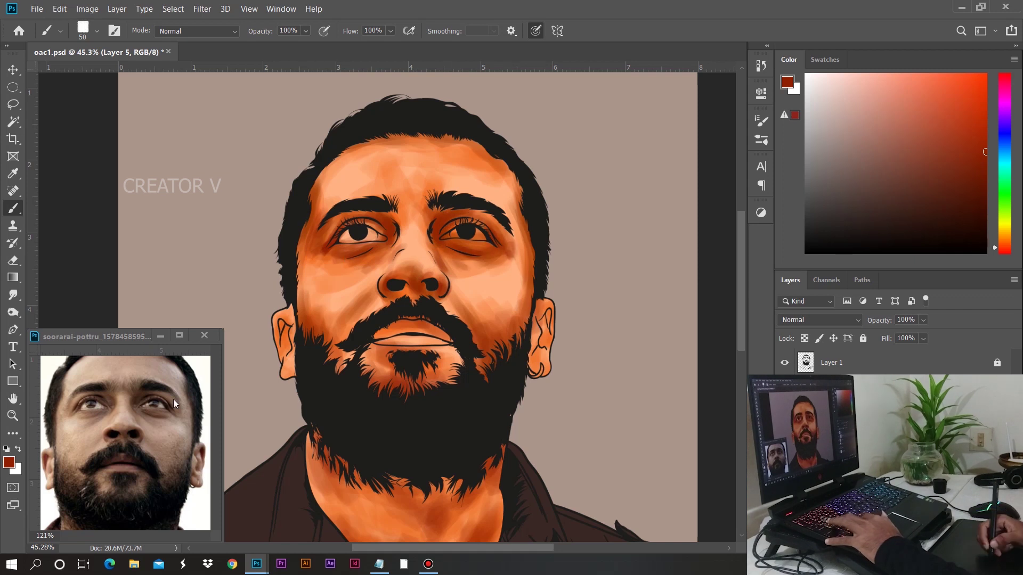
left_click_drag(174, 403, 182, 432)
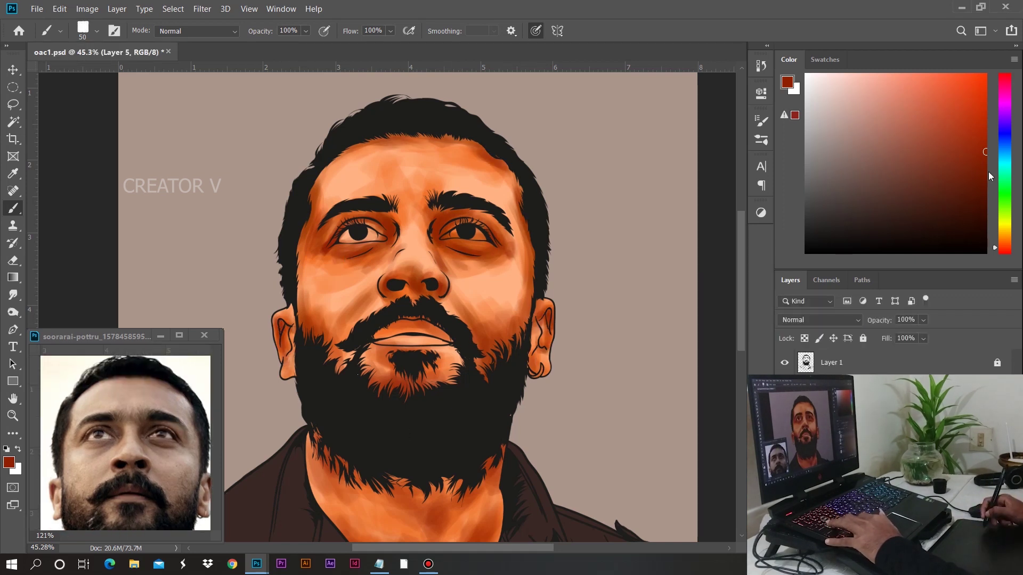
left_click_drag(989, 172, 985, 196)
key("bracketleft")
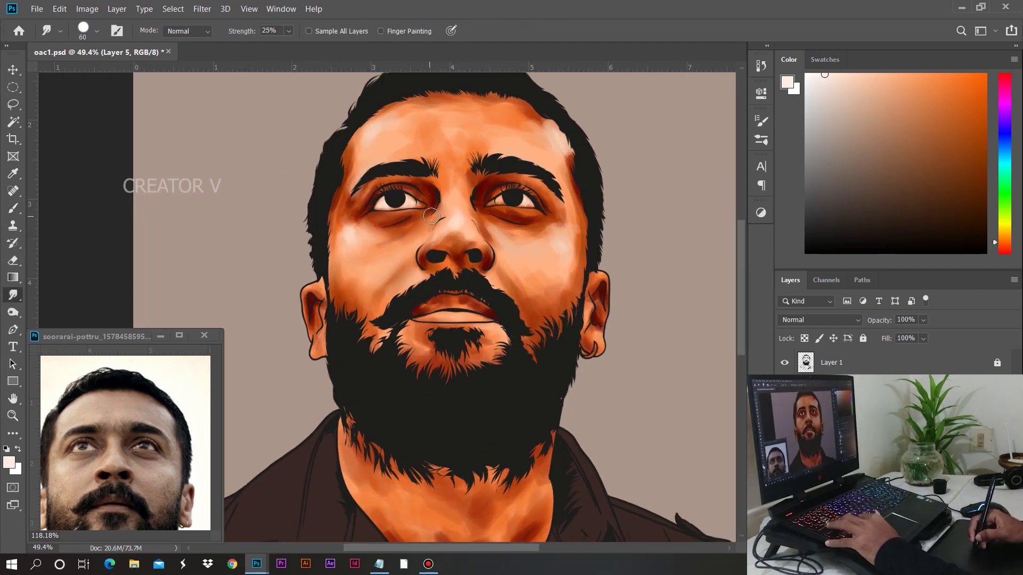
- Reduce the smudge brush size while blending the face shading
key("bracketleft")
key("bracketleft")
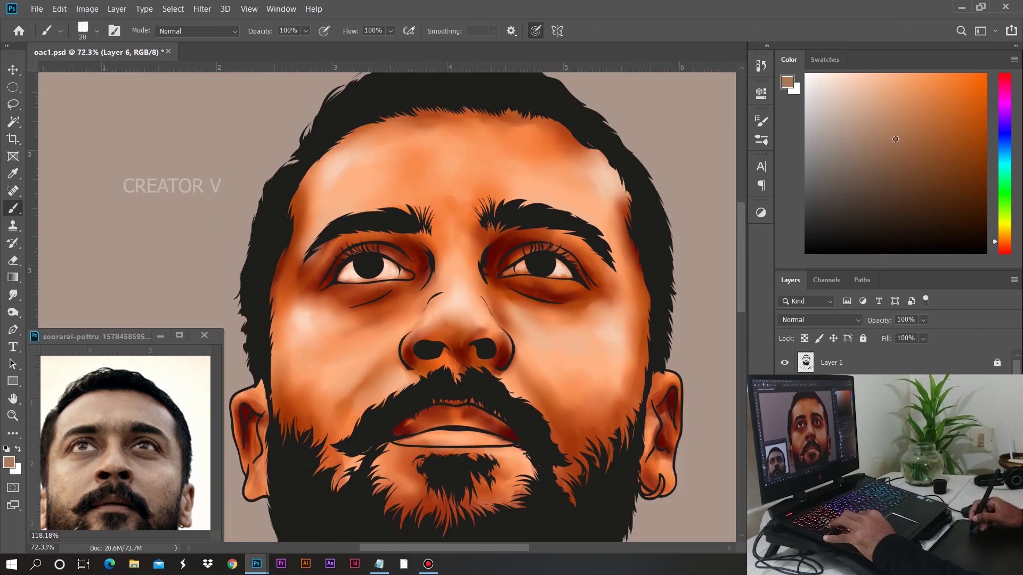
- Lighten the forehead, left temple and cheek beside the beard with peach
key("bracketright")
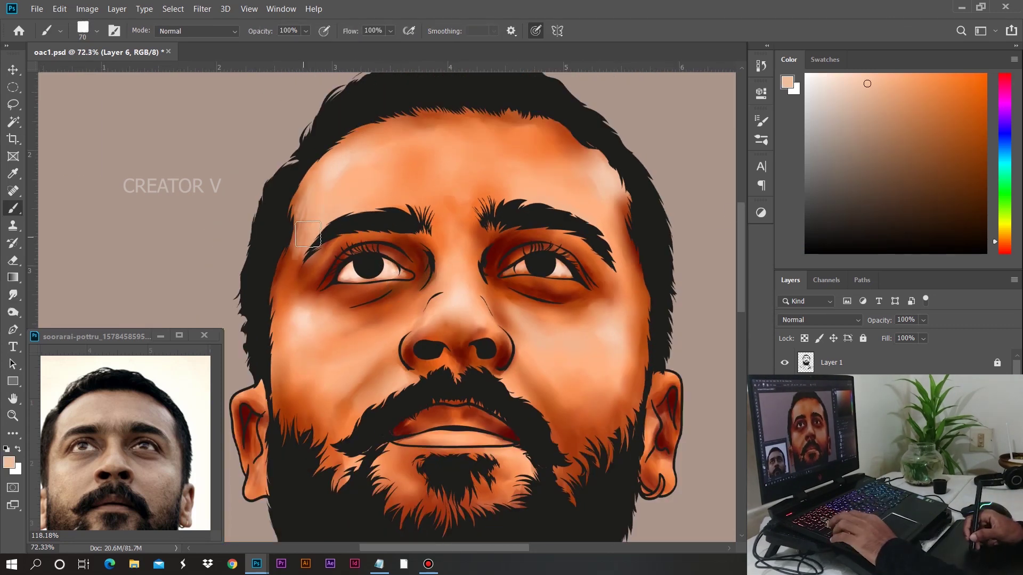
left_click_drag(308, 234, 417, 188)
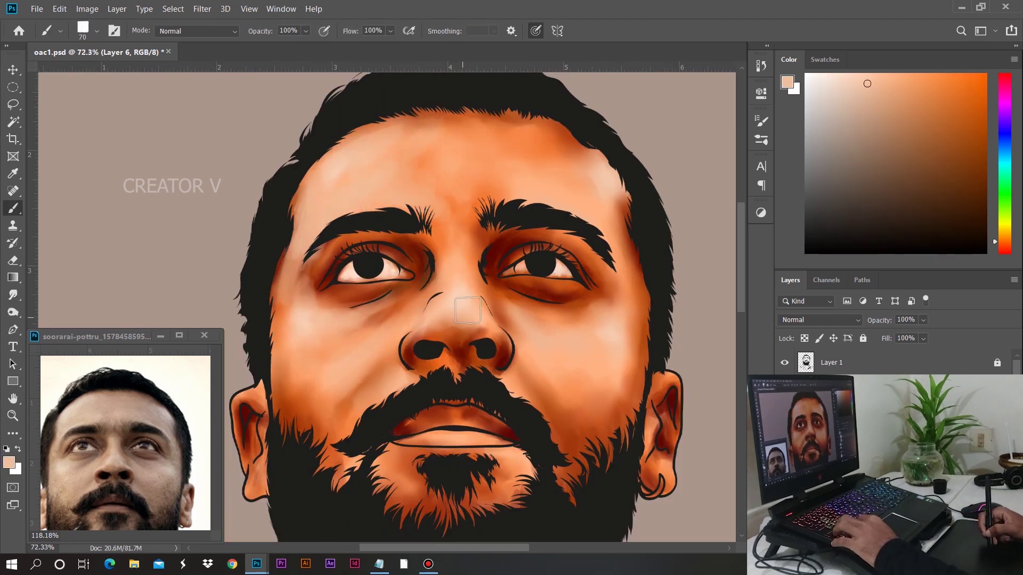
left_click_drag(601, 401, 622, 378)
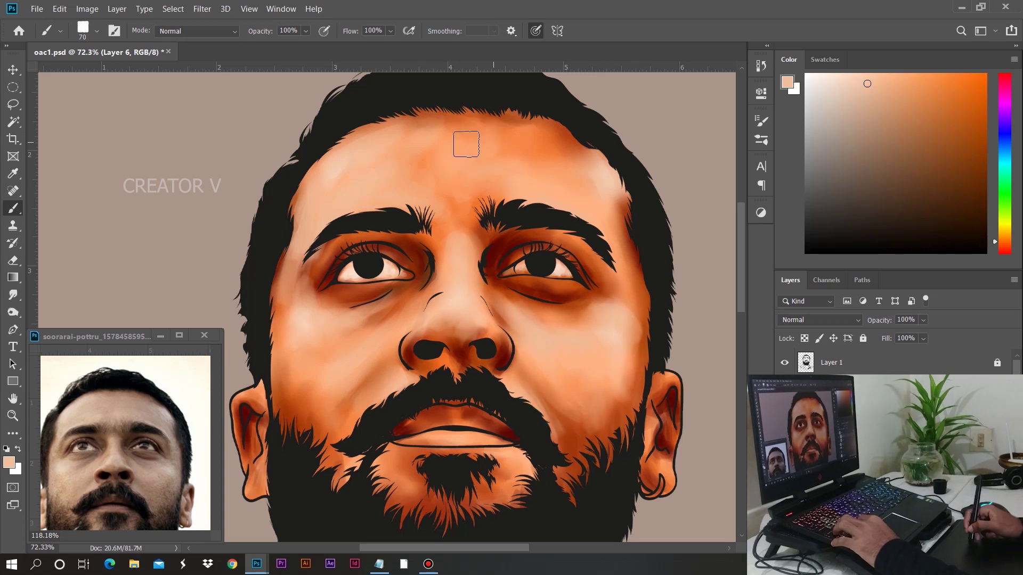
scroll(399, 289, "down", 3)
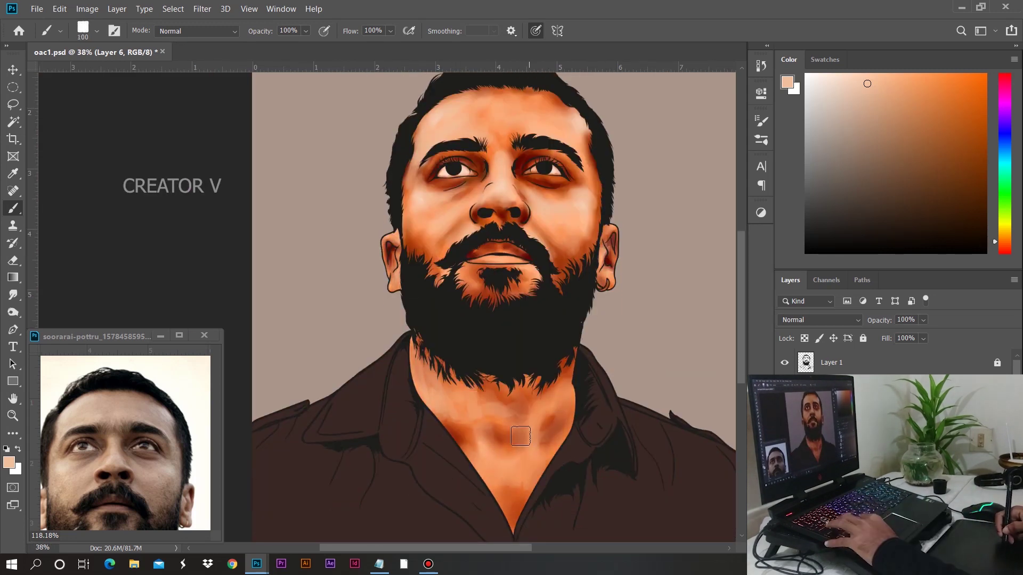
scroll(520, 433, "up", 3)
scroll(331, 277, "down", 2)
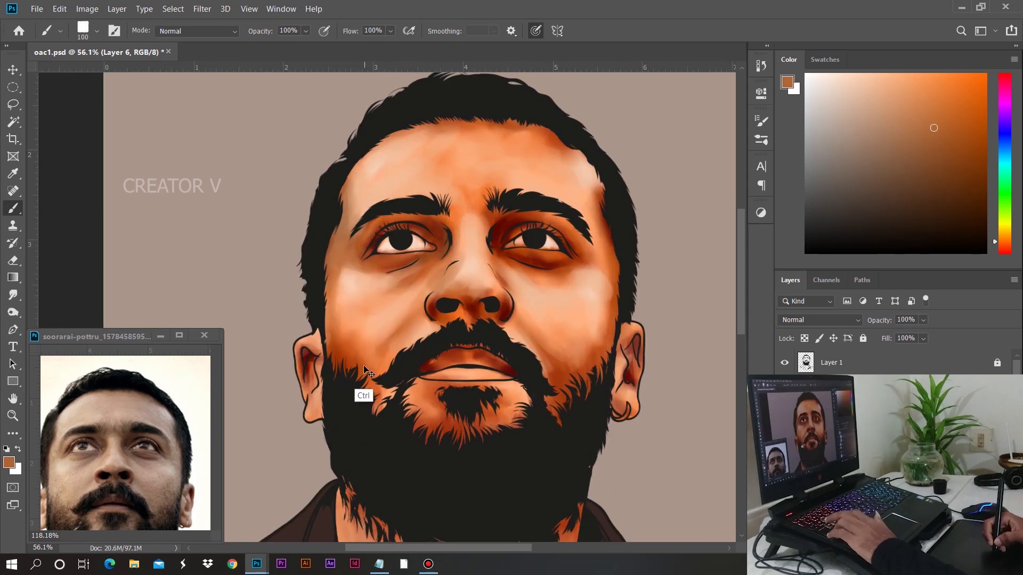
scroll(516, 288, "down", 2)
- Sample a more saturated orange skin tone from the face
left_click(516, 287, "alt")
scroll(517, 287, "up", 2)
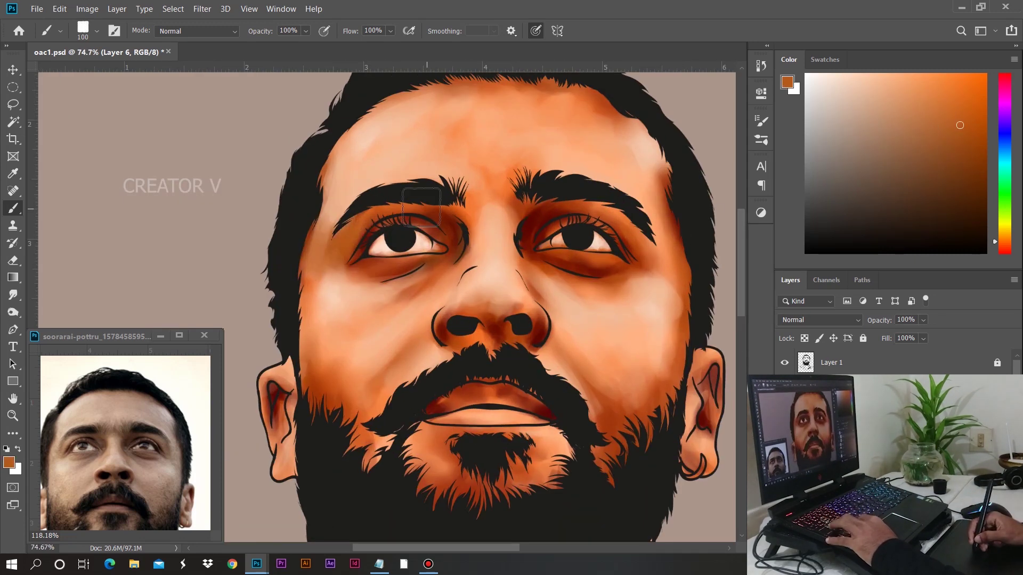
left_click_drag(506, 195, 493, 261)
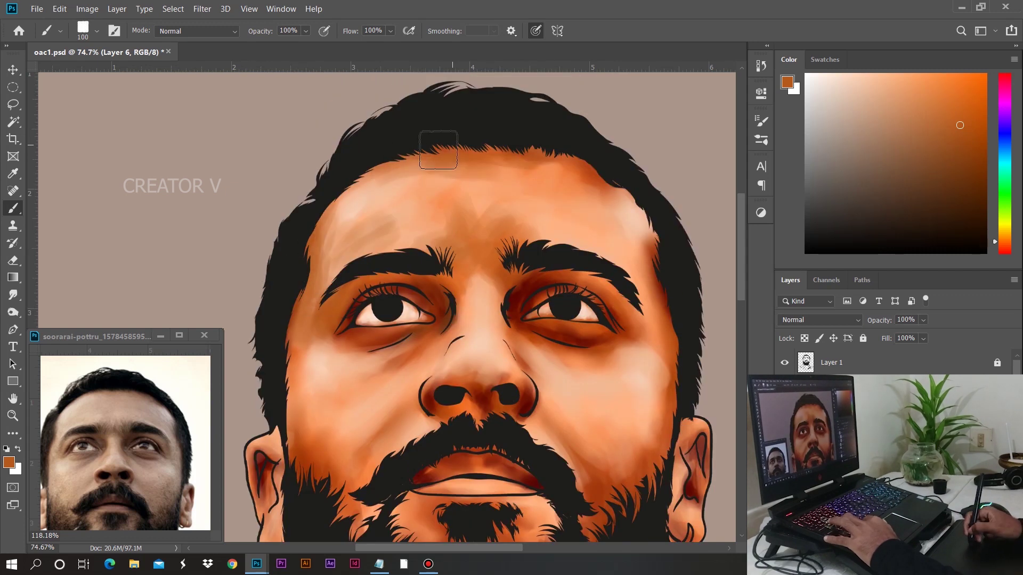
scroll(566, 217, "down", 2)
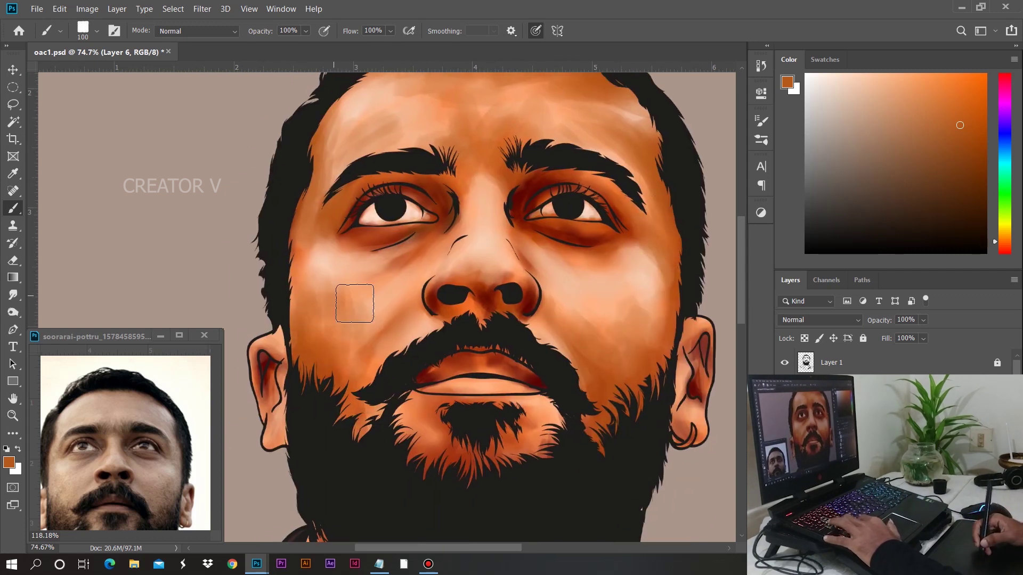
scroll(353, 315, "down", 1)
- Resize the brush and paint dark brown shading under the left eye
key("bracketleft")
key("bracketleft")
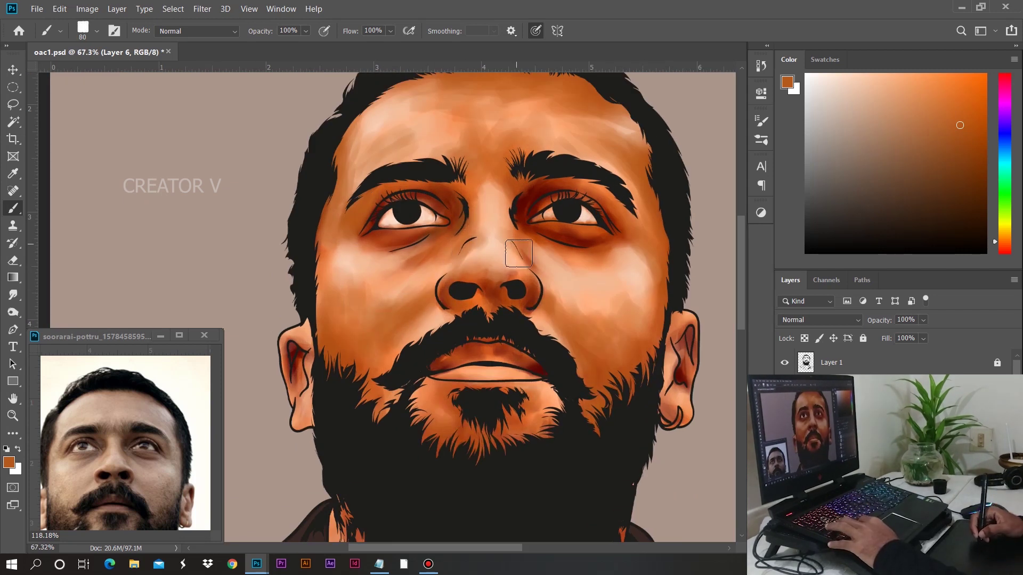
scroll(504, 273, "down", 5)
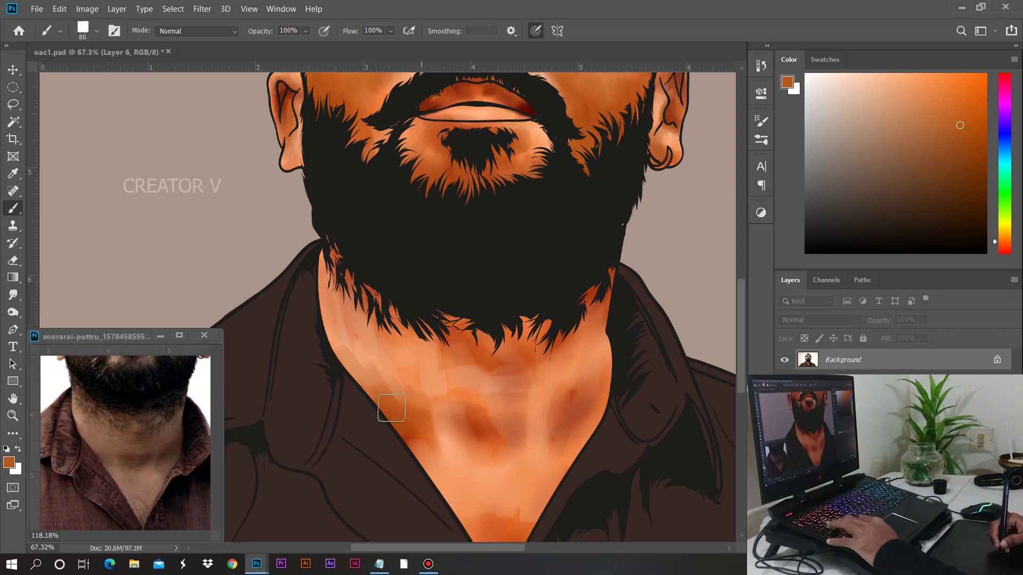
key("bracketright")
key("bracketright")
key("bracketright")
scroll(518, 469, "down", 2)
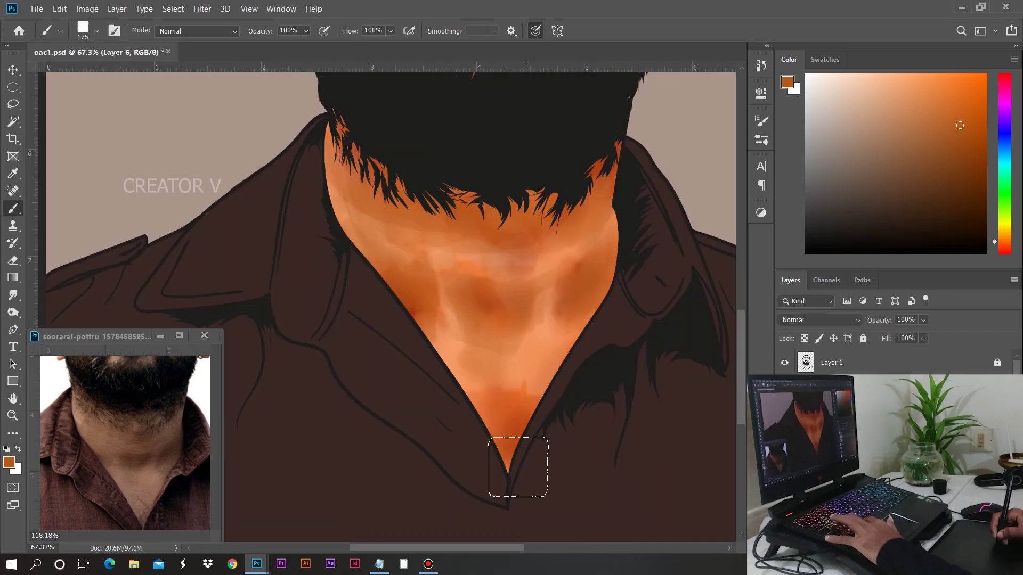
scroll(426, 320, "up", 5)
scroll(320, 199, "up", 2)
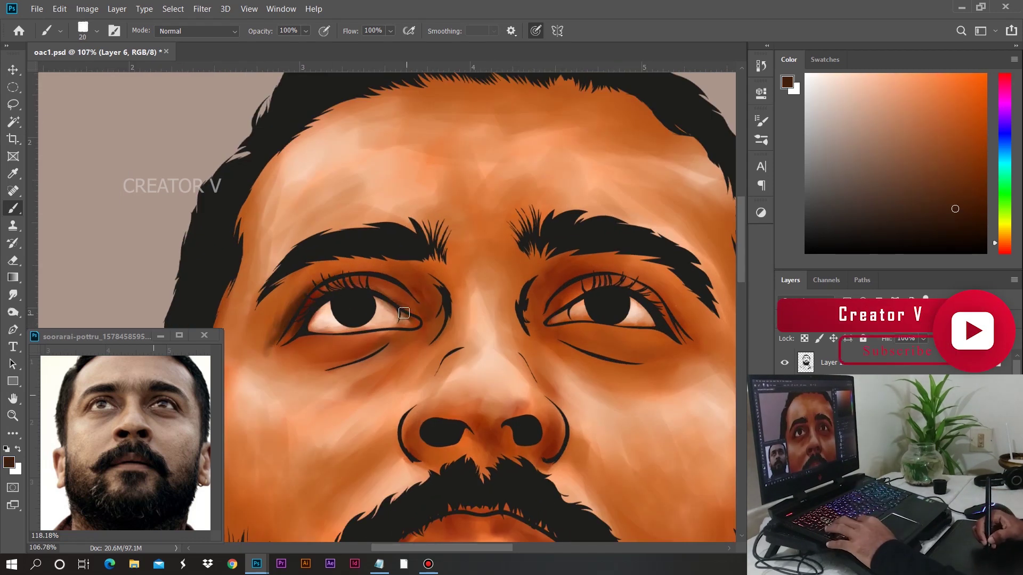
key("bracketright")
key("bracketright")
key("bracketright")
mouse_move(320, 333)
left_mouse_down()
mouse_move(358, 356)
mouse_move(412, 340)
left_mouse_up()
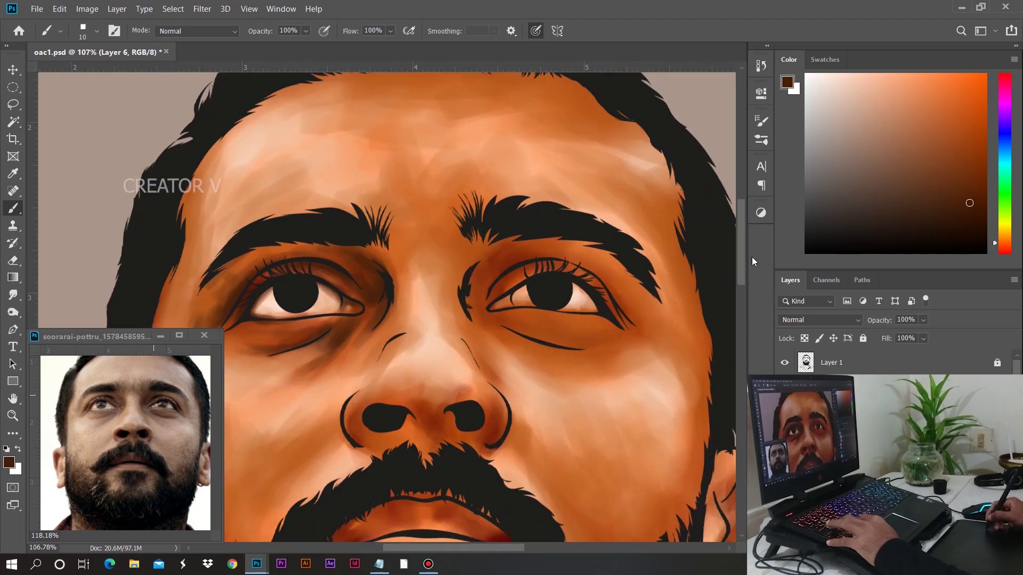
- Adjust the brush size for the eyelid and pick a lighter brown shade
key("bracketright")
key("bracketright")
key("bracketright")
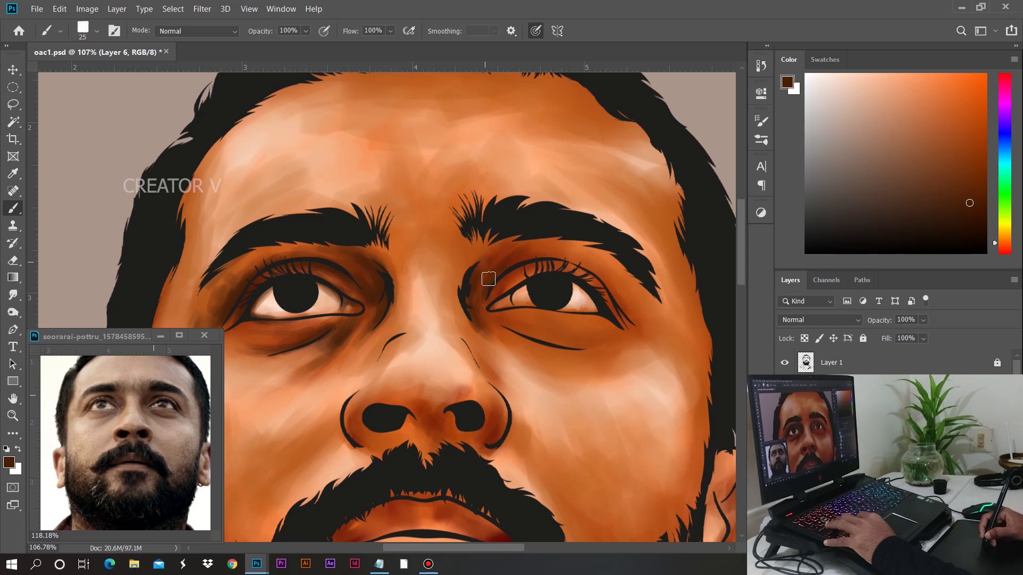
key("bracketleft")
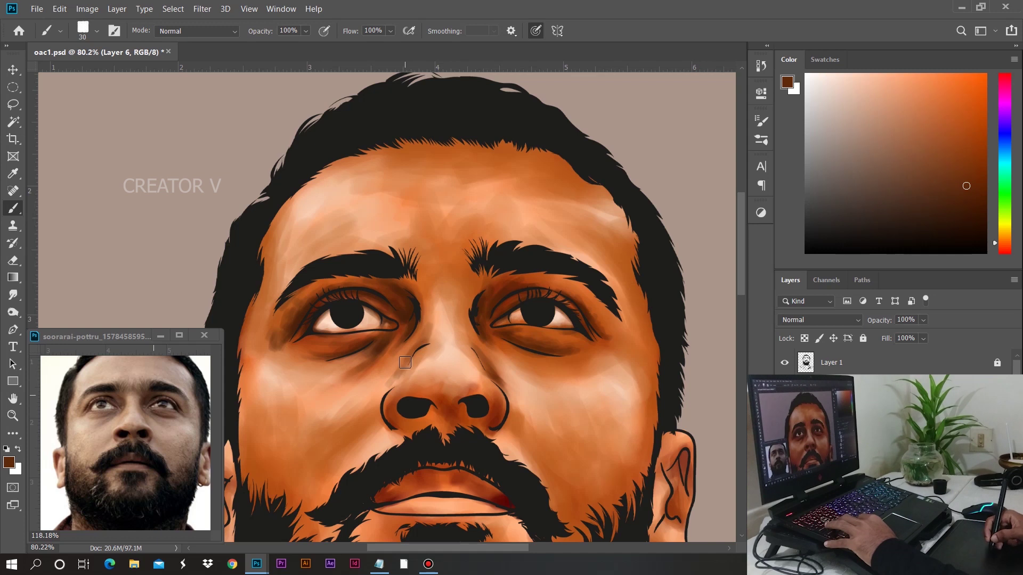
key("bracketright")
left_click(619, 214, "alt")
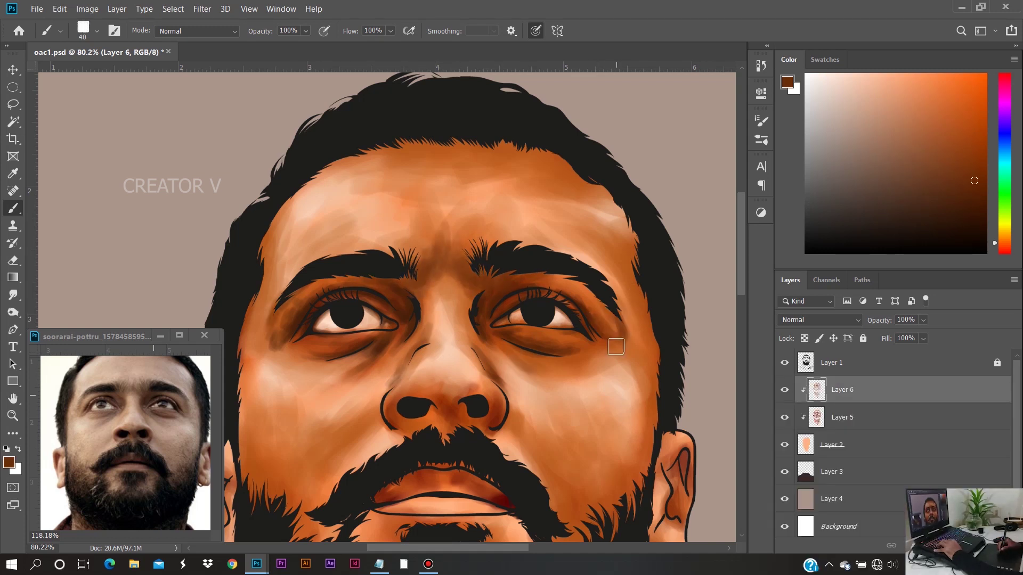
scroll(532, 330, "down", 2)
scroll(453, 310, "up", 1)
scroll(450, 324, "down", 2)
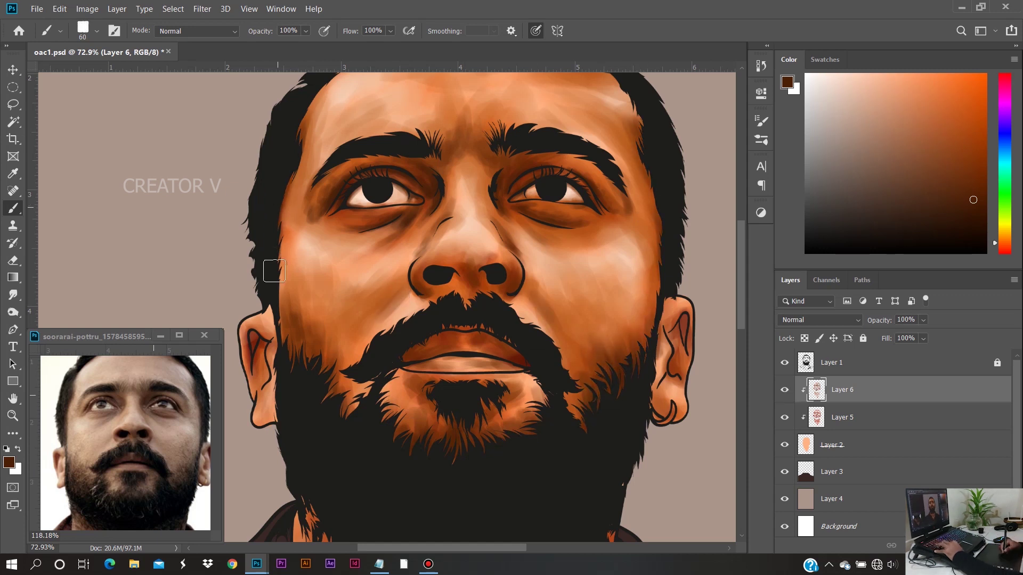
scroll(274, 271, "down", 2)
scroll(180, 180, "up", 4)
- Shade the right and lower neck and paint a dark shadow band under the beard
key("bracketleft")
key("bracketleft")
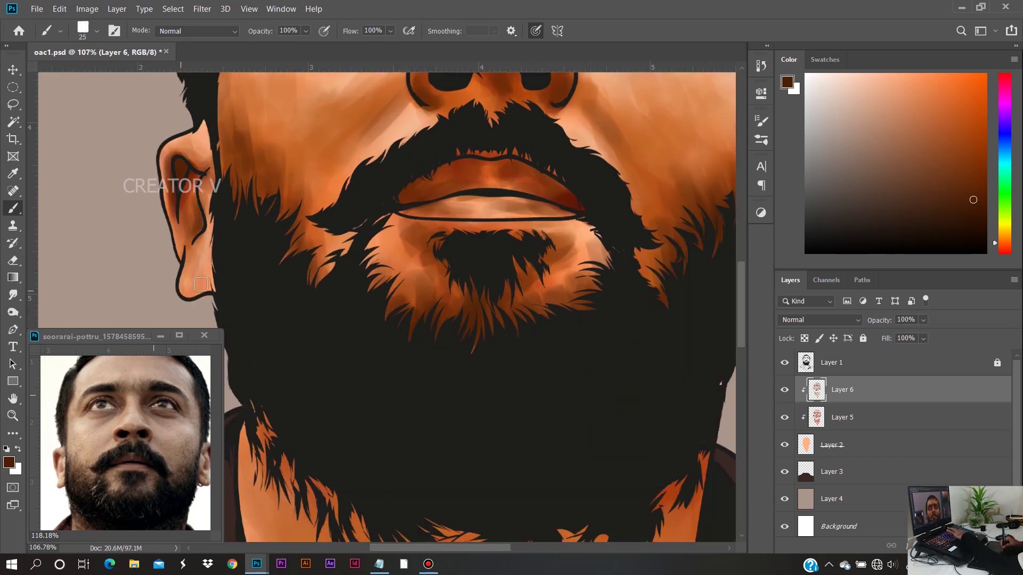
scroll(551, 244, "down", 2)
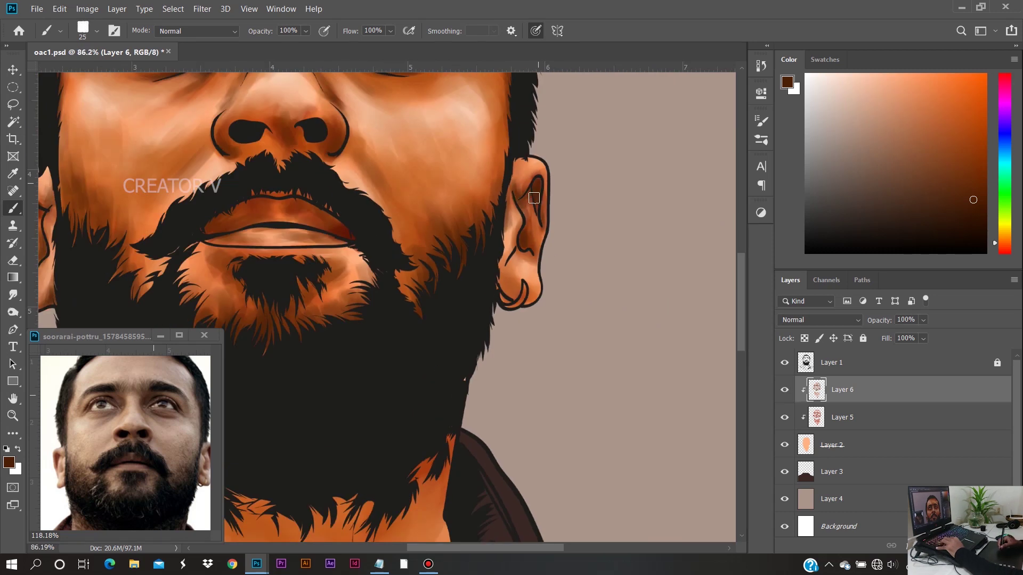
scroll(499, 289, "down", 3)
left_click_drag(381, 405, 381, 356)
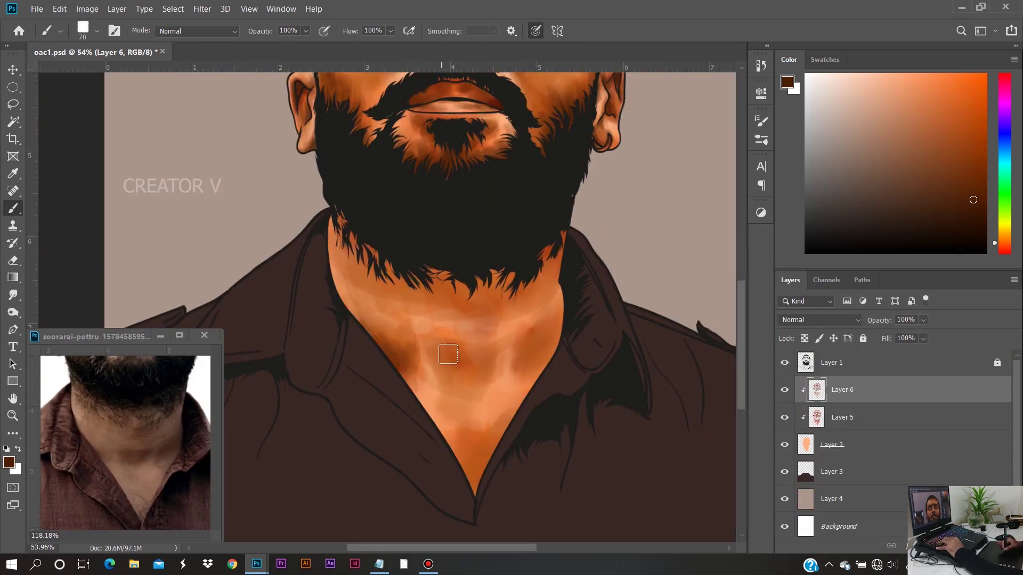
left_click_drag(535, 334, 469, 363)
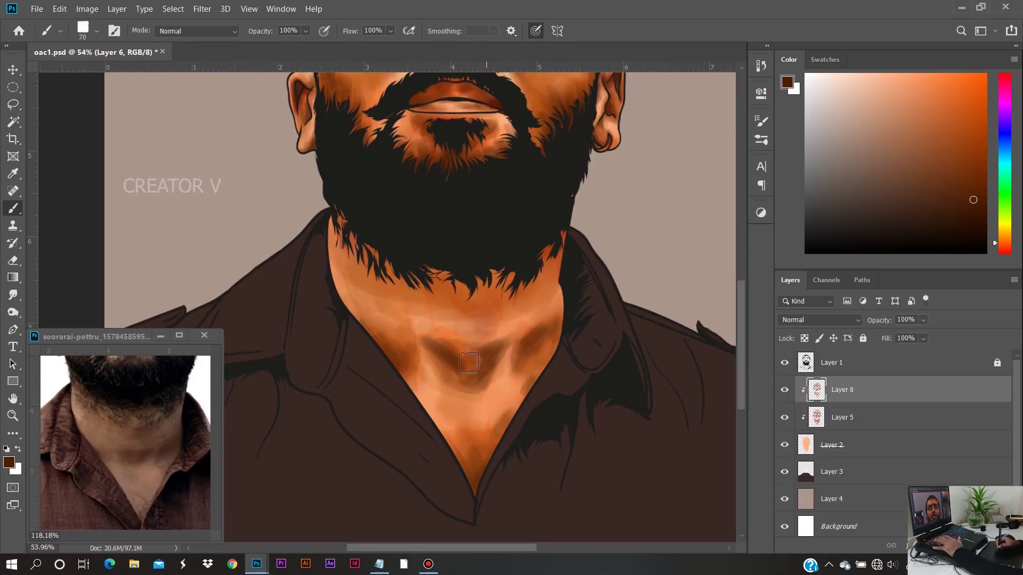
left_click_drag(391, 270, 517, 275)
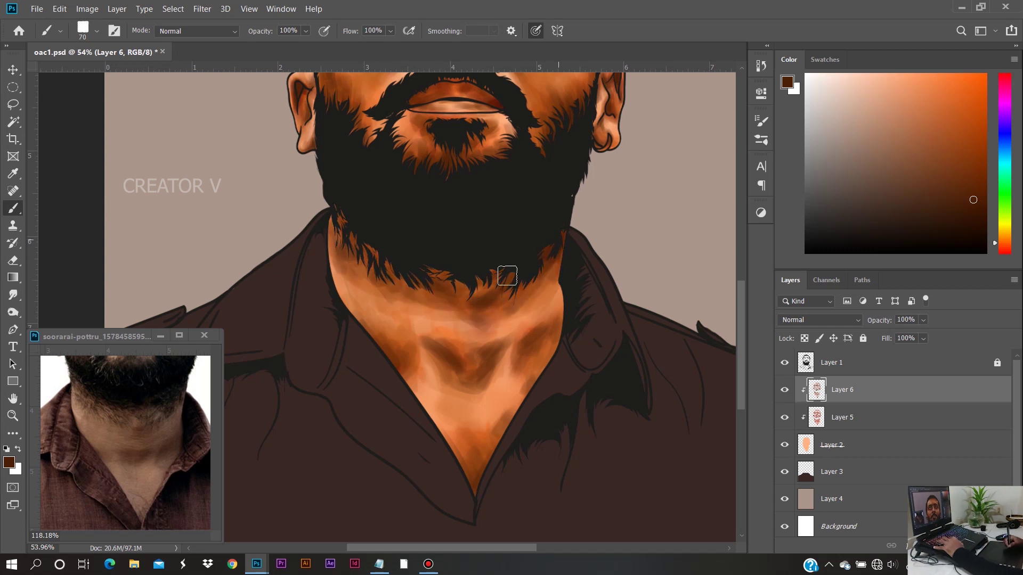
scroll(507, 275, "up", 2)
left_click_drag(479, 160, 480, 479)
- Blend the forehead and face skin with a resized 10% Smudge brush, then review the portrait
left_click(12, 295)
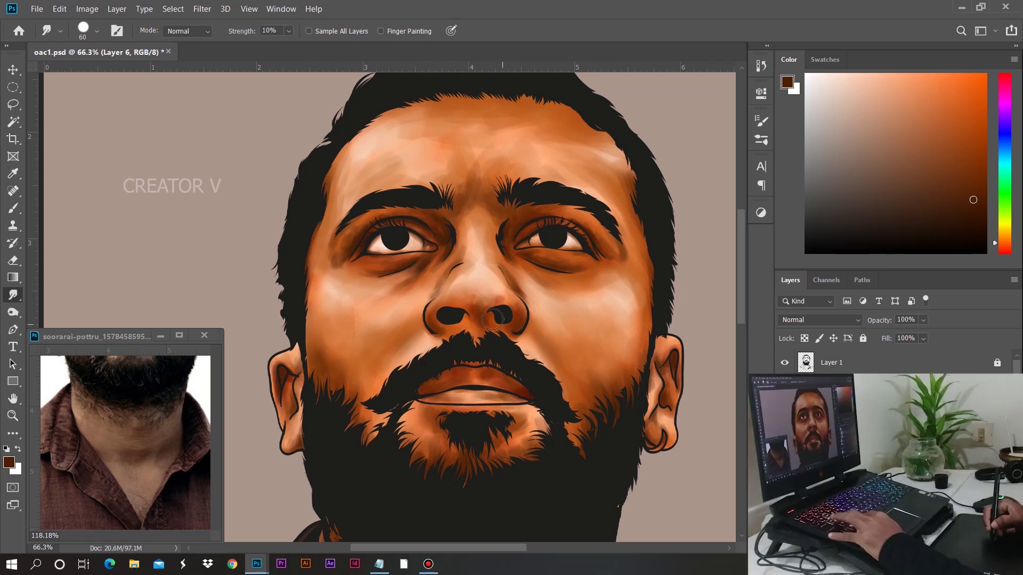
left_click_drag(341, 290, 348, 371)
key("[")
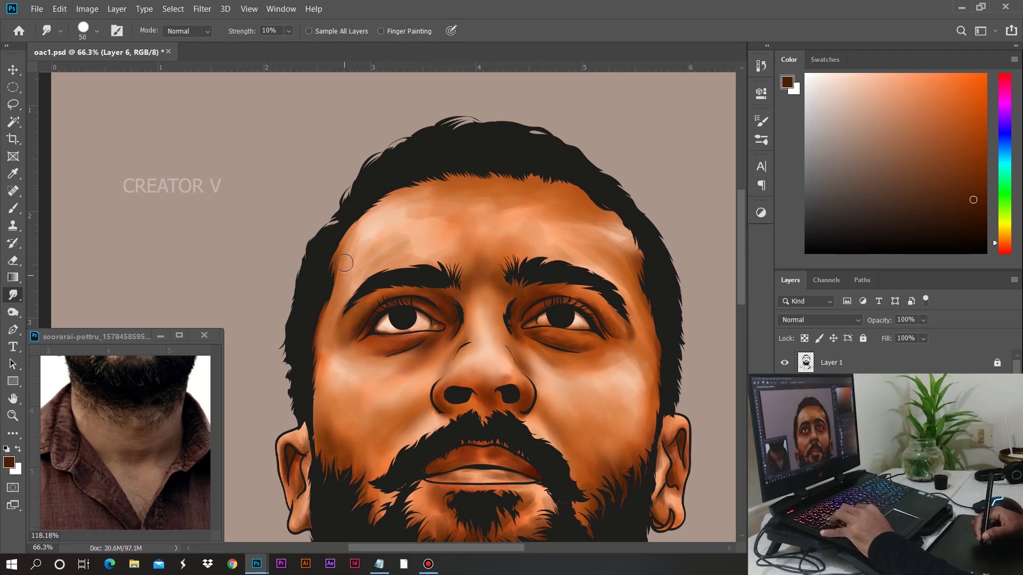
key("bracketright")
key("bracketright")
key("bracketright")
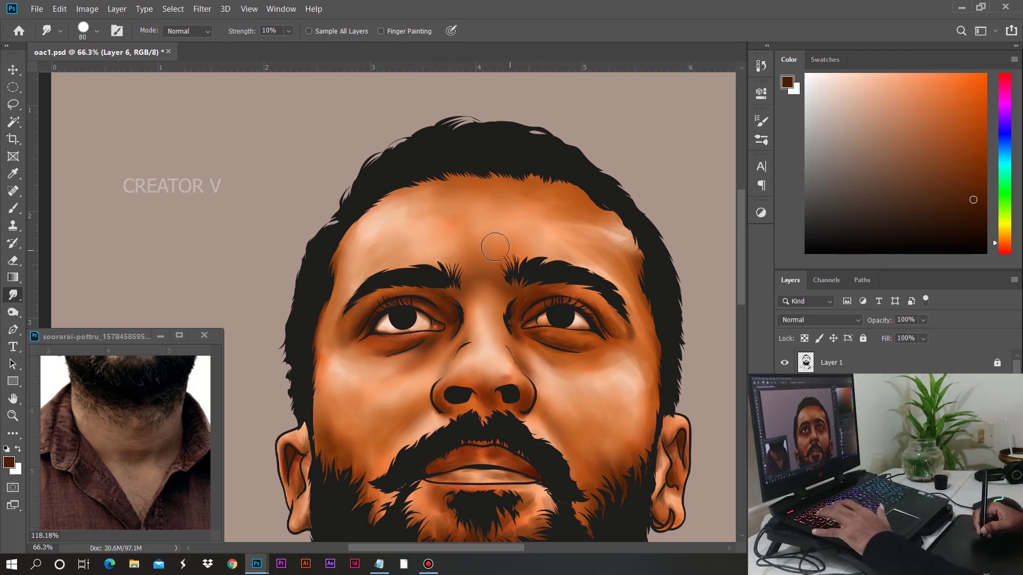
scroll(586, 374, "down", 2)
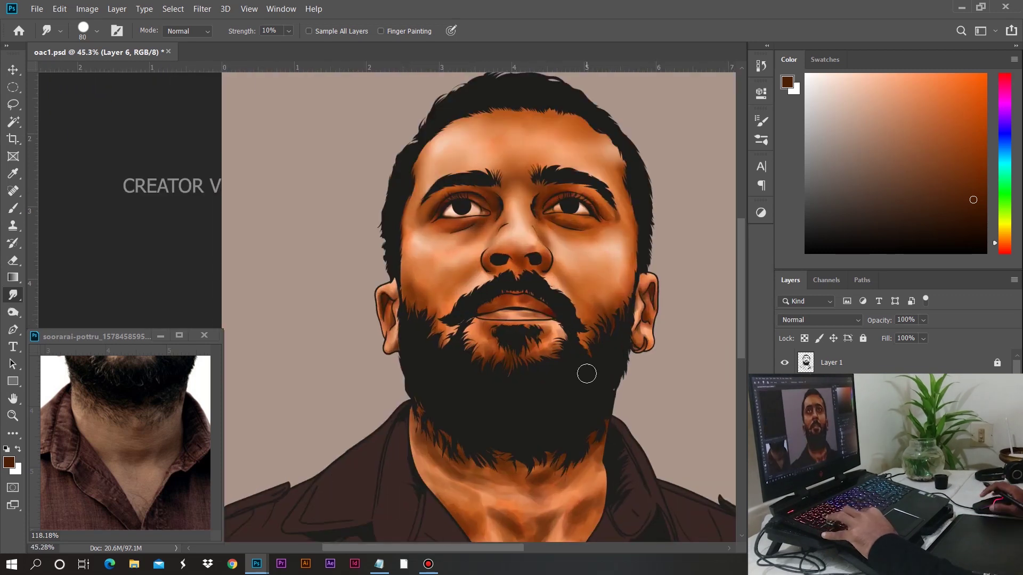
scroll(530, 437, "down", 2)
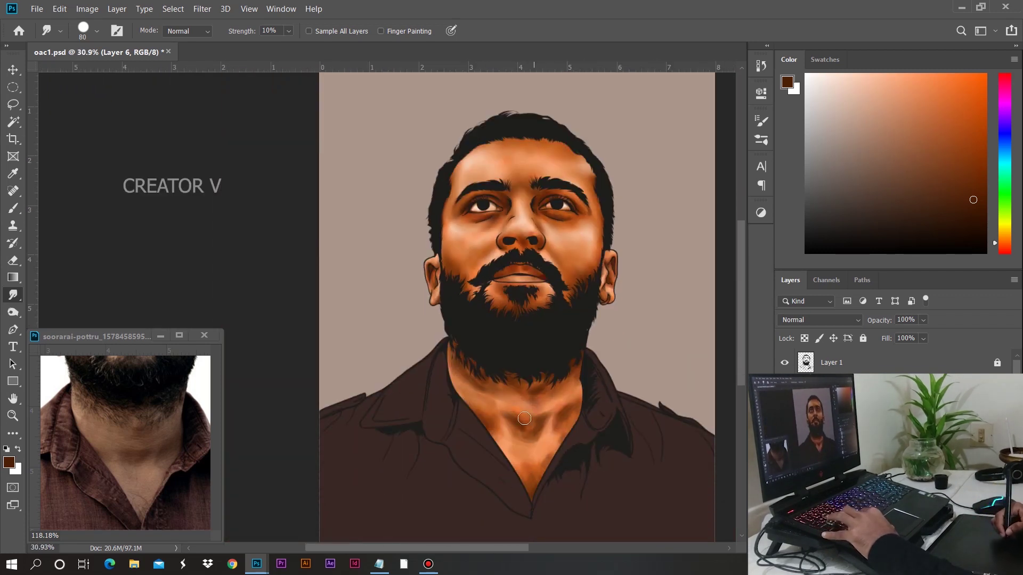
scroll(498, 442, "right", 3)
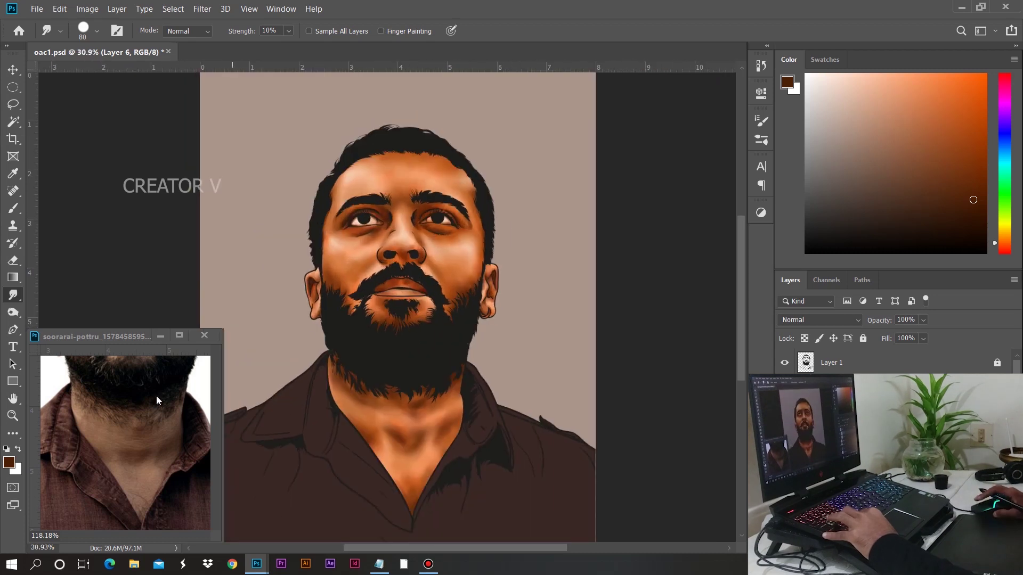
scroll(125, 442, "down", 4)
scroll(343, 392, "down", 2)
- Paint pale highlight strokes on both shirt collars and across the chest with a 125 brush
scroll(343, 392, "up", 2)
key("b")
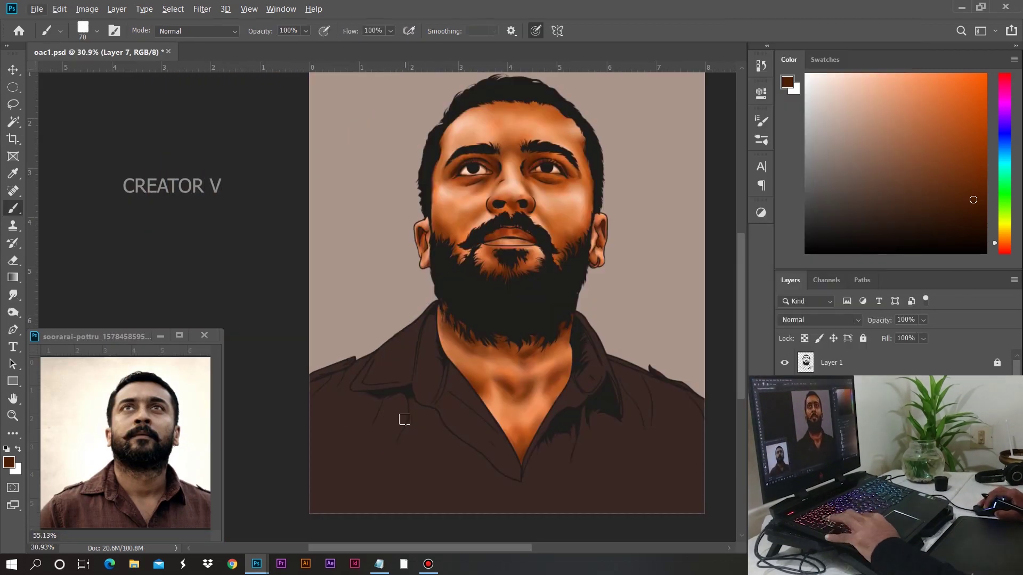
mouse_move(429, 320)
left_mouse_down()
mouse_move(426, 353)
mouse_move(355, 365)
left_mouse_up()
key("]")
mouse_move(586, 352)
left_mouse_down()
mouse_move(597, 345)
mouse_move(593, 393)
mouse_move(639, 472)
mouse_move(561, 454)
mouse_move(634, 425)
mouse_move(671, 480)
left_mouse_up()
key("bracketright")
key("bracketright")
key("bracketright")
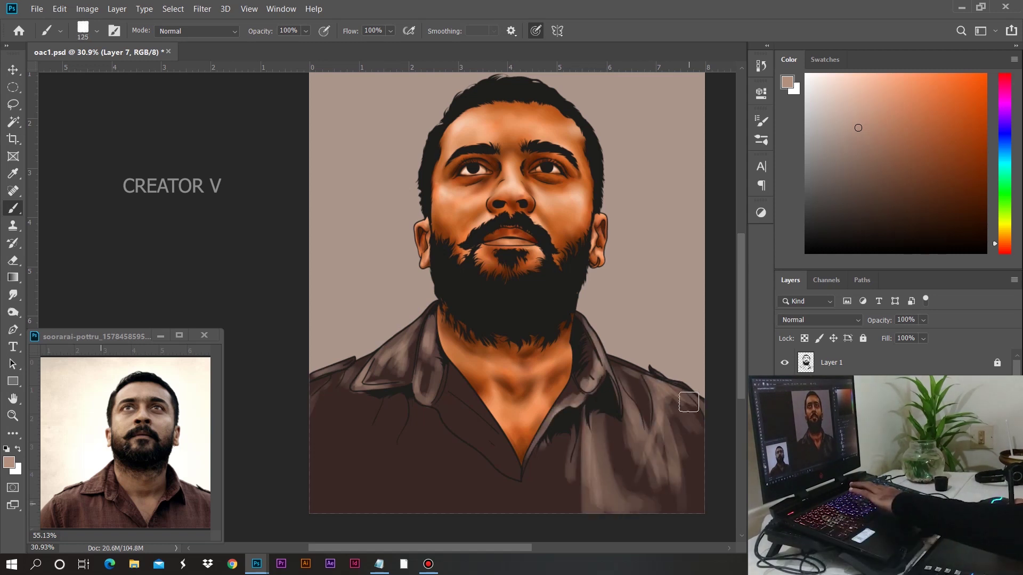
key("bracketleft")
key("bracketleft")
key("bracketleft")
mouse_move(480, 415)
left_mouse_down()
mouse_move(459, 393)
mouse_move(423, 427)
mouse_move(502, 507)
mouse_move(373, 426)
mouse_move(341, 373)
left_mouse_up()
- Add fine light peach strokes on the left collar and right shoulder
key("bracketleft")
key("bracketleft")
key("bracketleft")
left_click_drag(435, 363, 440, 395)
left_click_drag(356, 389, 364, 370)
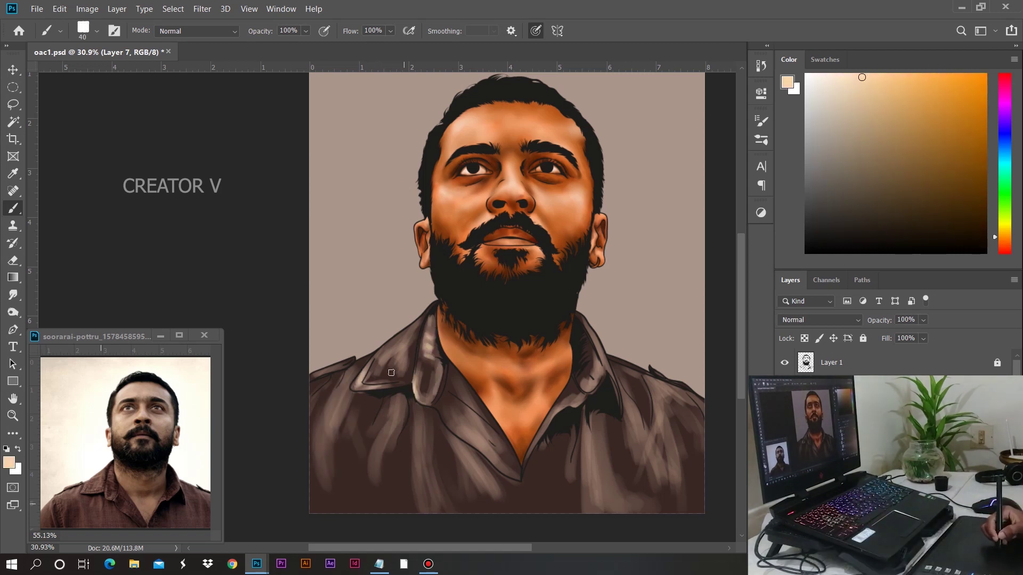
left_click_drag(407, 344, 425, 406)
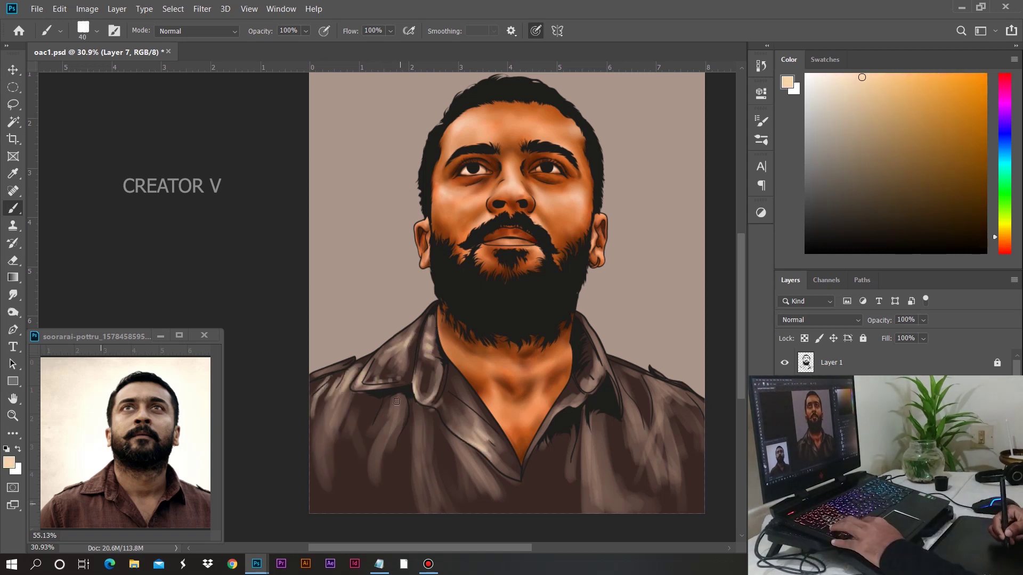
mouse_move(624, 436)
left_mouse_down()
mouse_move(629, 372)
mouse_move(692, 394)
mouse_move(700, 415)
left_mouse_up()
- Paint broad dark red-brown shadows across the shirt and collar
left_click(676, 411, "alt")
key("bracketright")
key("bracketright")
key("bracketright")
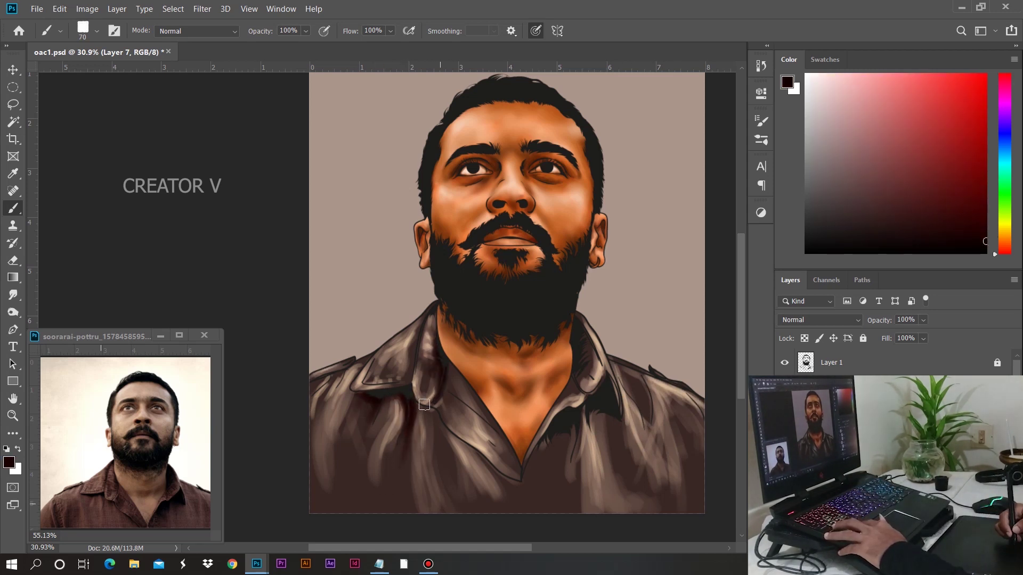
left_click(424, 405, "alt")
key("bracketright")
key("bracketright")
key("bracketright")
mouse_move(347, 429)
left_mouse_down()
mouse_move(420, 341)
mouse_move(515, 474)
mouse_move(555, 465)
mouse_move(589, 410)
mouse_move(692, 437)
left_mouse_up()
left_click(543, 420, "alt")
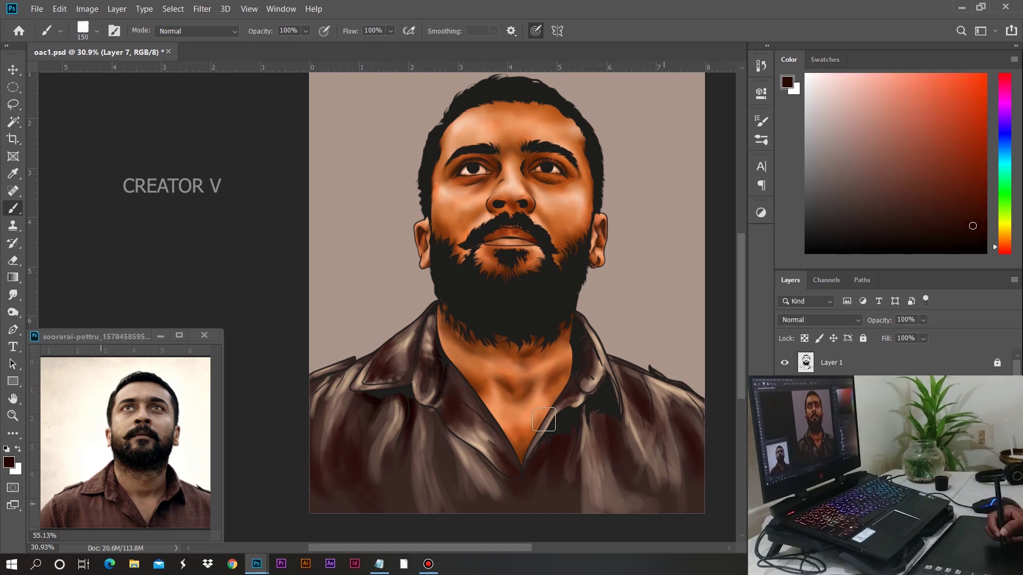
- Draw black fold lines along the right collar on a new clipped layer
key("alt+period")
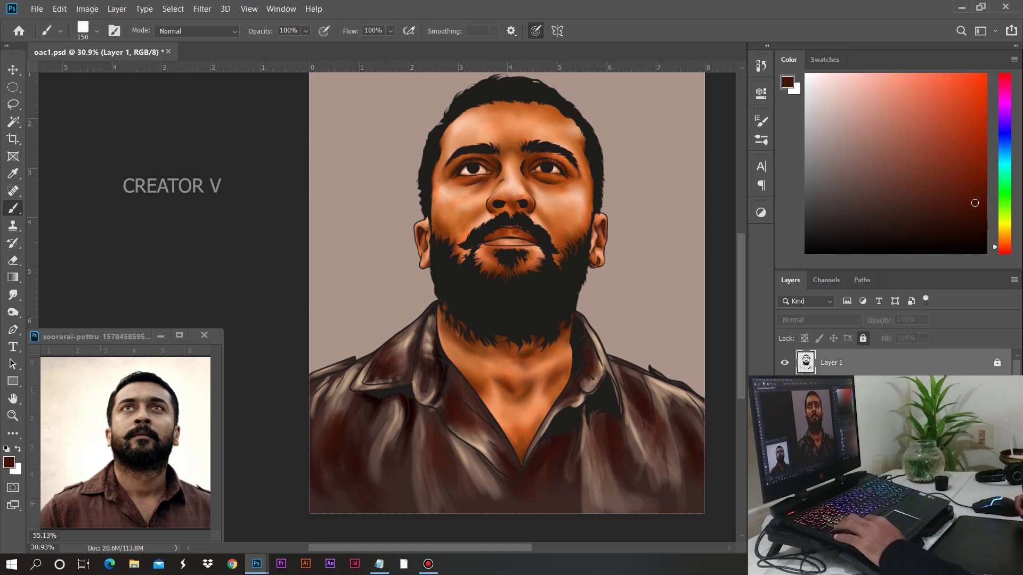
key("ctrl+shift+alt+n")
key("d")
left_click_drag(583, 447, 618, 357)
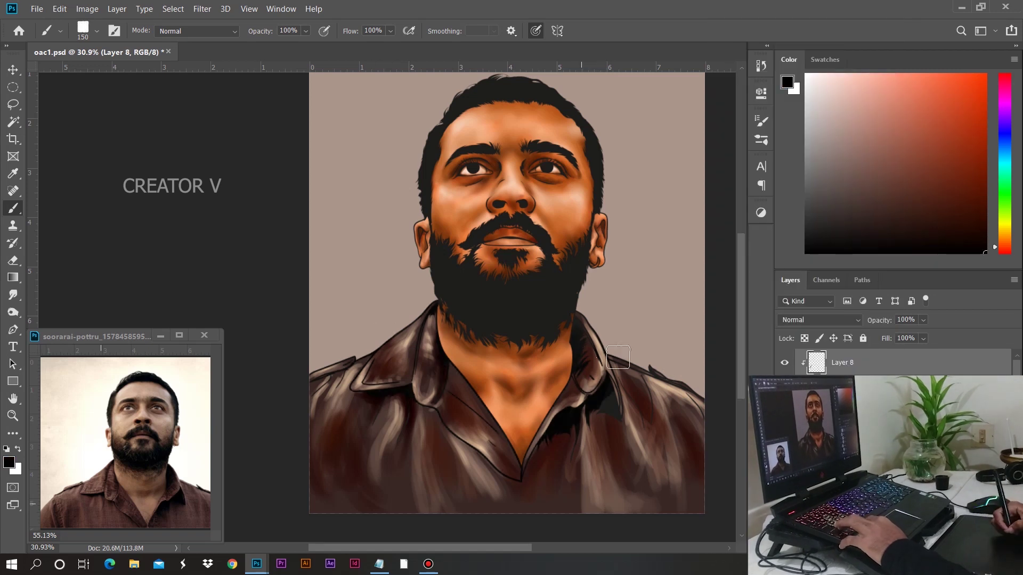
- Back on Layer 7, paint near-black dark red shadows on the left shirt
left_click(571, 436, "alt")
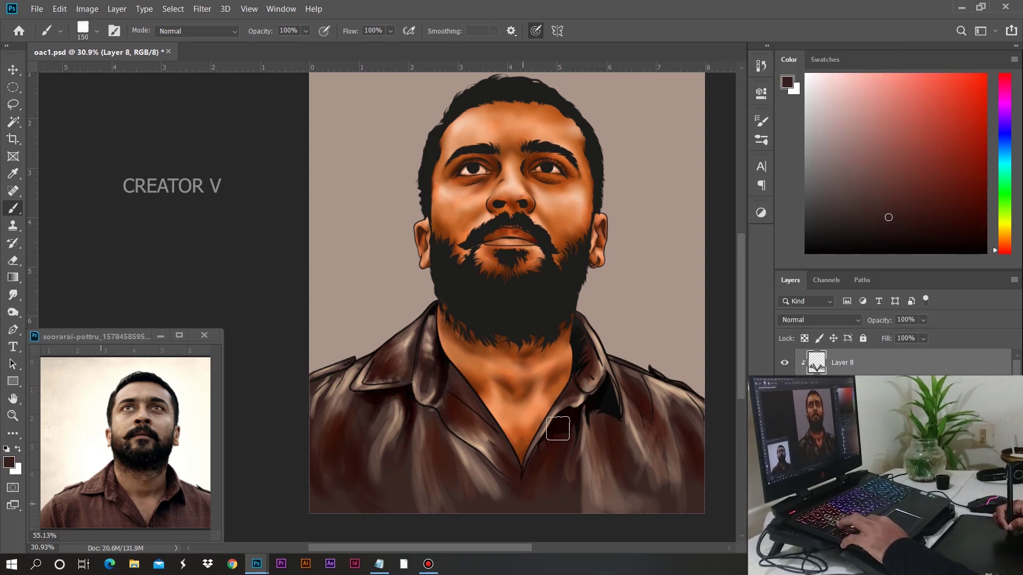
left_click(564, 450, "alt")
key("alt+bracketleft")
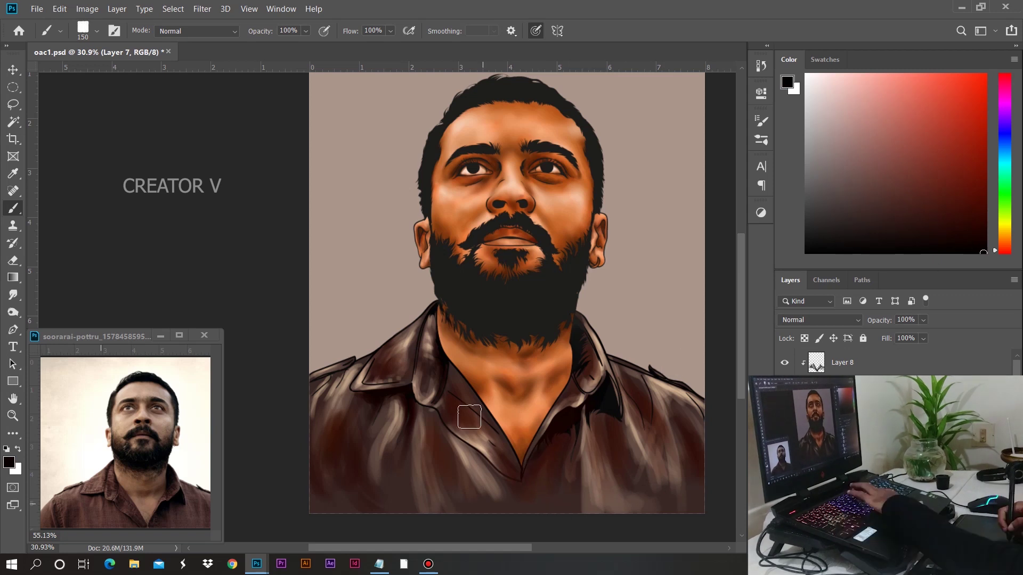
key("bracketleft")
key("bracketleft")
key("bracketleft")
left_click(588, 413, "alt")
key("bracketleft")
key("bracketleft")
key("bracketleft")
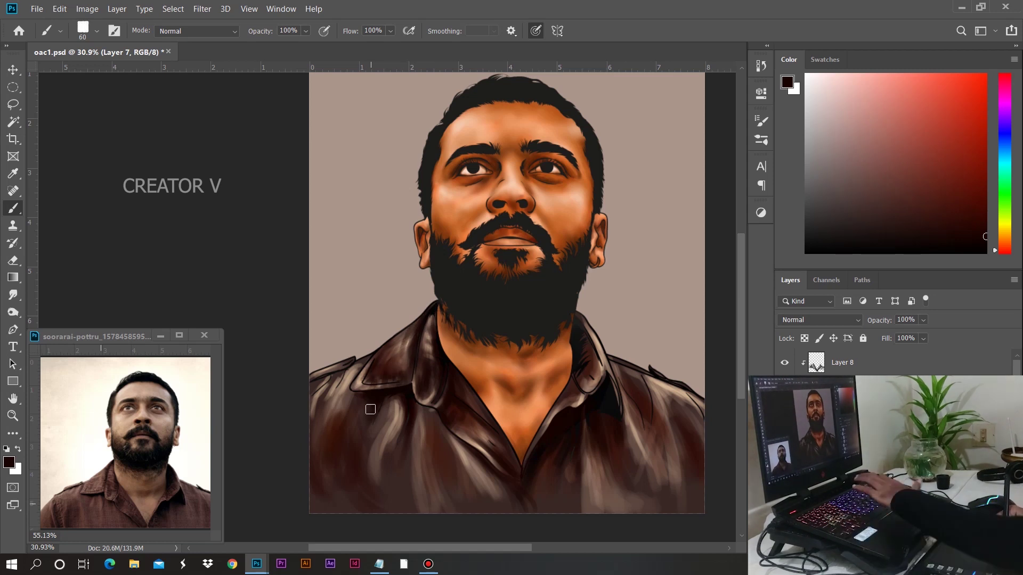
left_click_drag(368, 411, 338, 459)
key("bracketright")
key("bracketright")
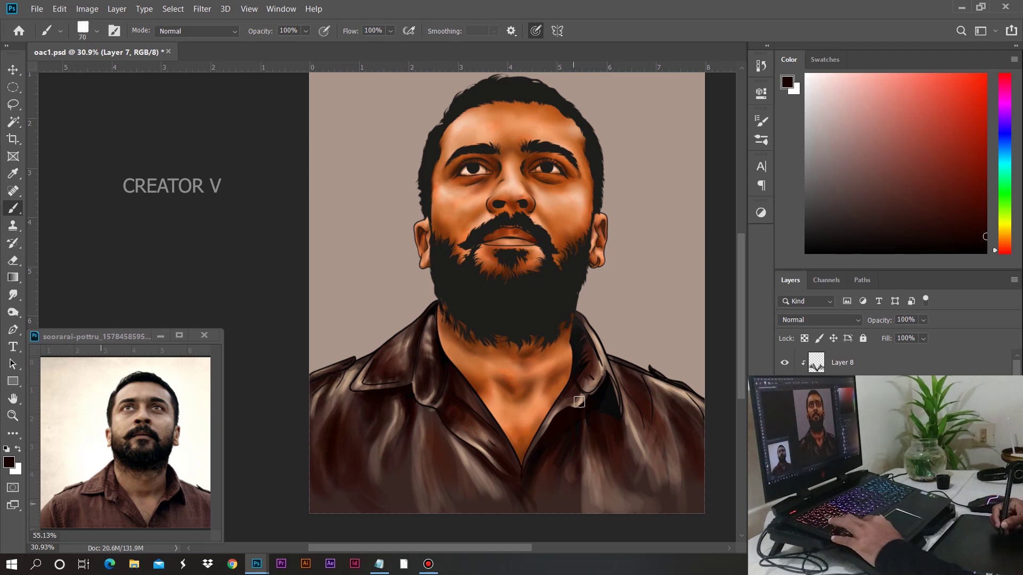
left_click(13, 294)
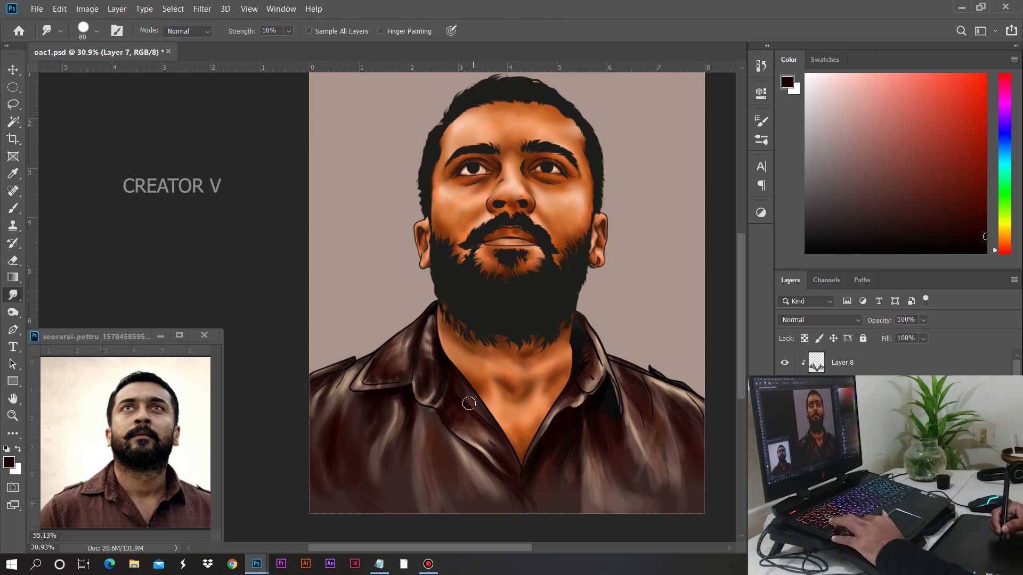
- Paint rough white border strokes along the right and bottom edges with a dry textured brush
scroll(479, 319, "down", 2)
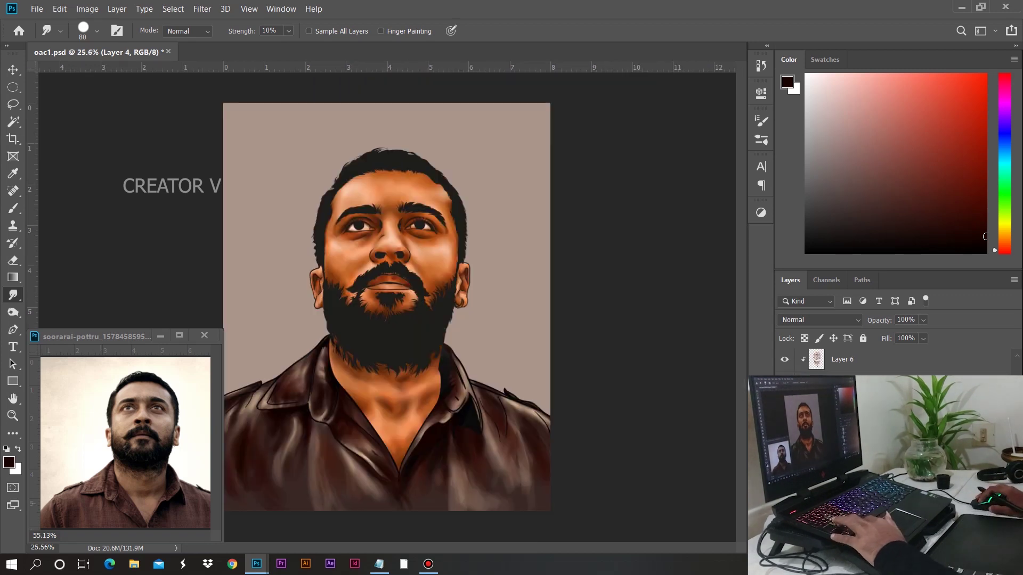
key("b")
right_click(433, 334)
key("Return")
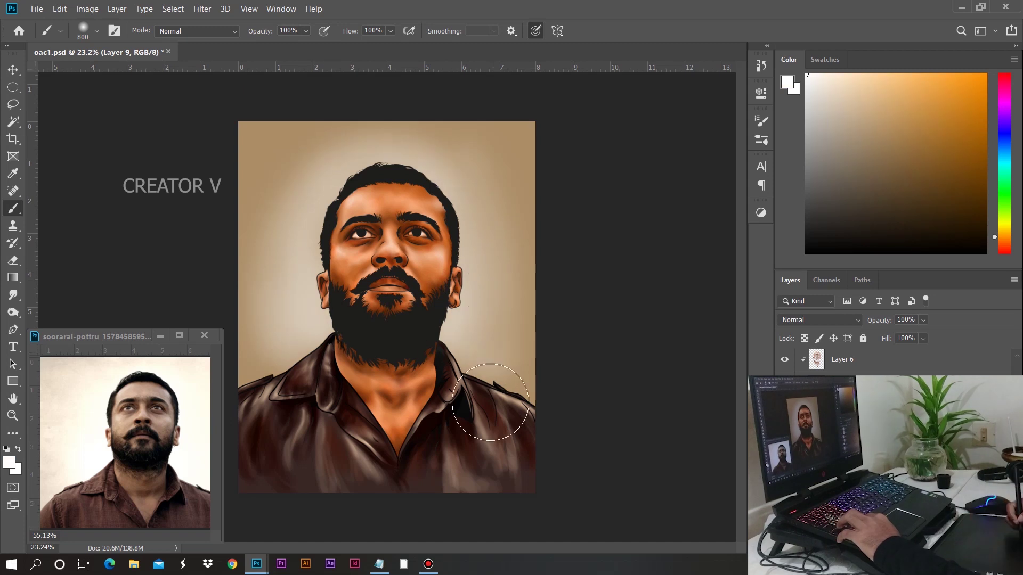
right_click(450, 336)
double_click(558, 499)
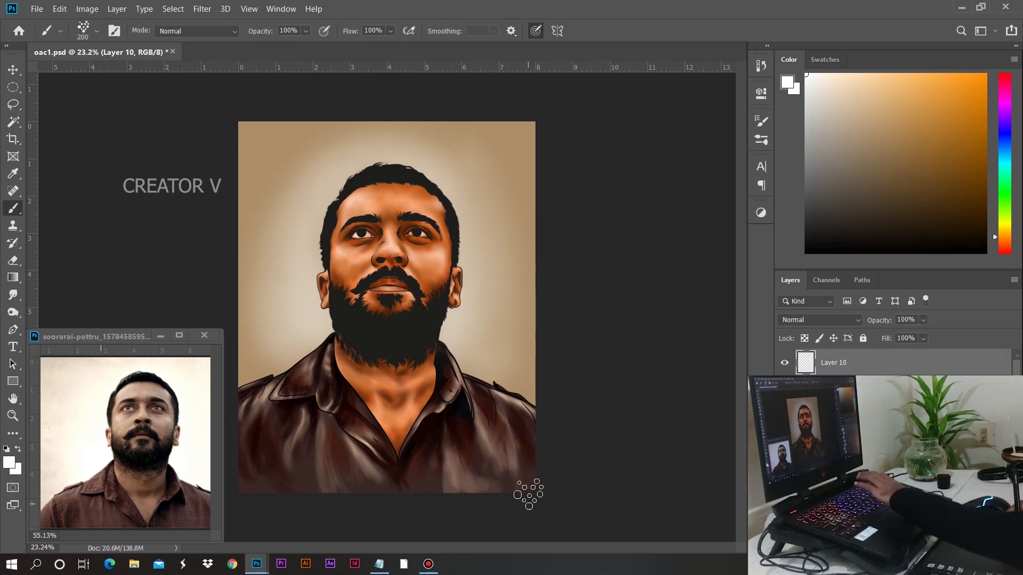
mouse_move(554, 486)
left_mouse_down()
mouse_move(537, 468)
mouse_move(541, 194)
mouse_move(550, 293)
mouse_move(499, 496)
mouse_move(247, 507)
mouse_move(247, 96)
mouse_move(260, 109)
mouse_move(539, 103)
mouse_move(506, 101)
left_mouse_up()
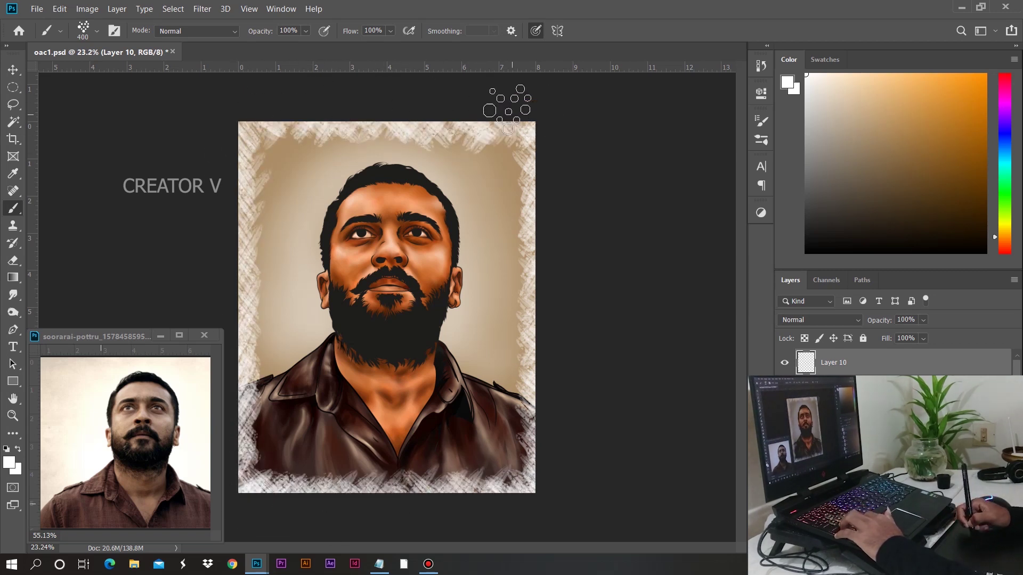
- Scale the white border layer with Free Transform so it covers the top edge
key("ctrl+t")
left_click_drag(507, 154, 516, 143)
key("Return")
scroll(334, 264, "up", 5)
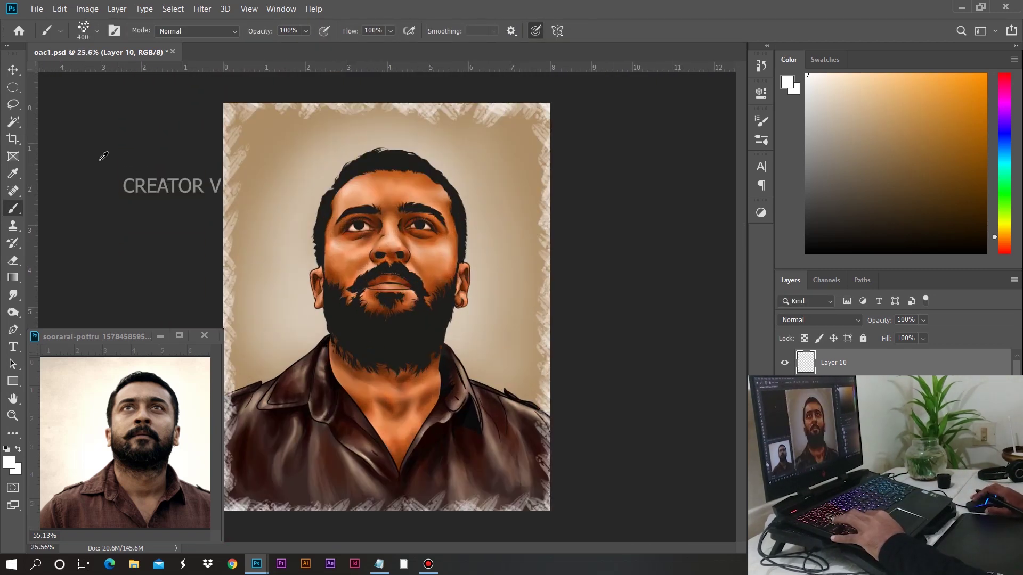
key("b")
right_click(513, 342)
- Set a 10 px brush and pick brown and orange skin tones for the eyes
key("Escape")
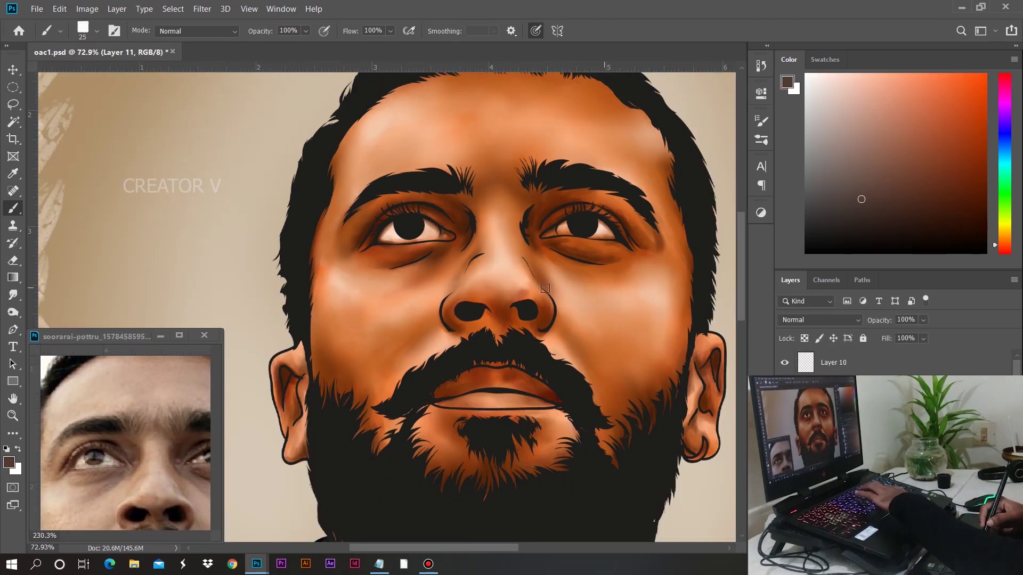
key("bracketleft")
key("bracketleft")
left_click(369, 198, "alt")
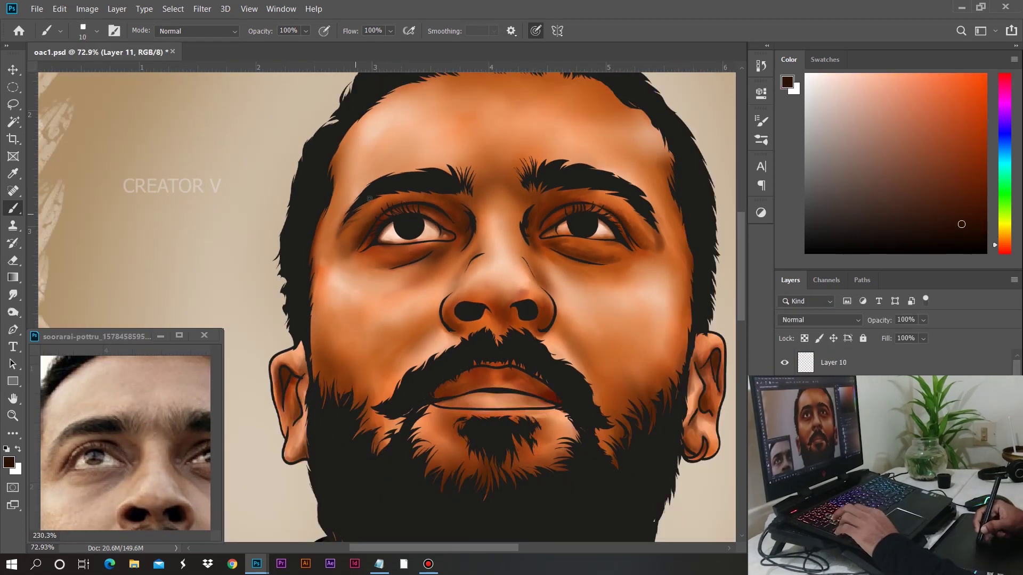
left_click(484, 180, "alt")
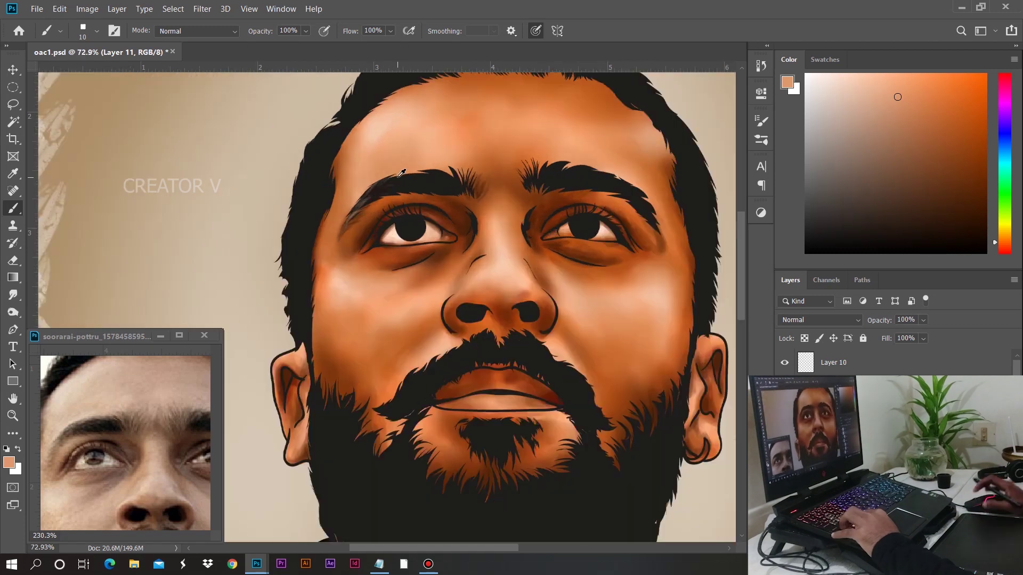
scroll(392, 186, "up", 1)
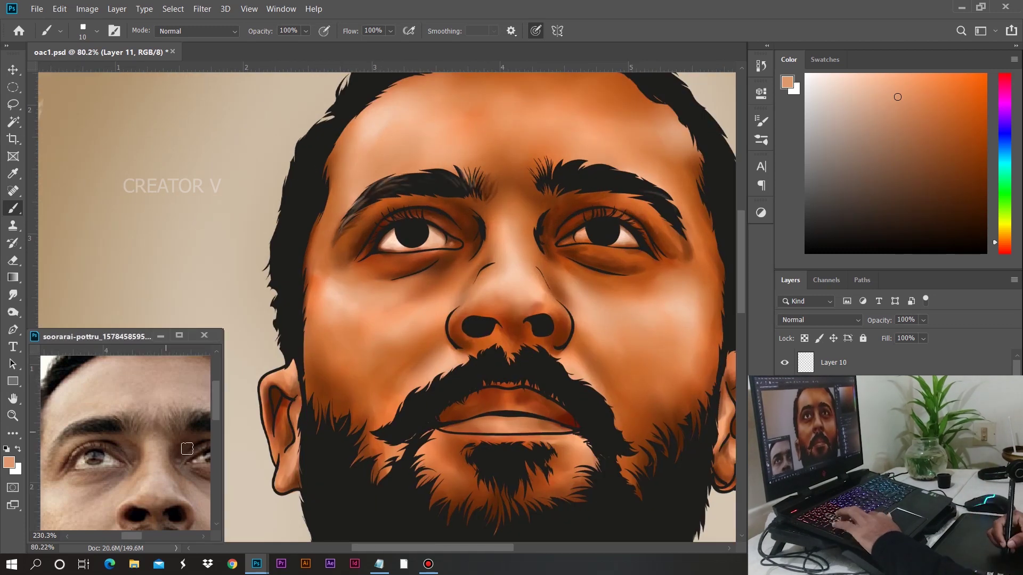
left_click_drag(171, 452, 80, 468)
left_click(678, 225, "alt")
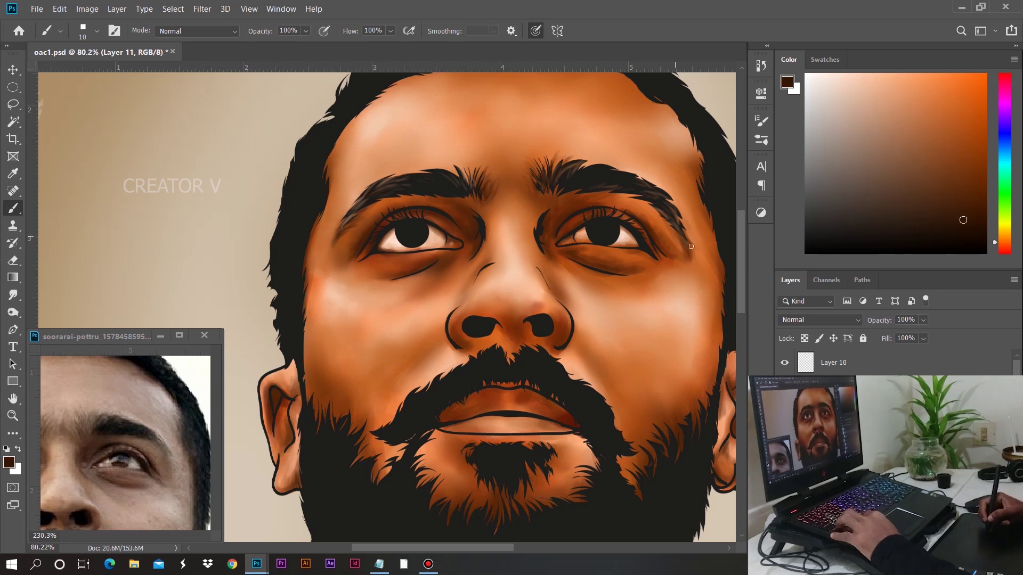
- Paint dark brown into the right iris and lighten the white of the right eye
scroll(650, 85, "down", 1)
left_click(378, 207, "alt")
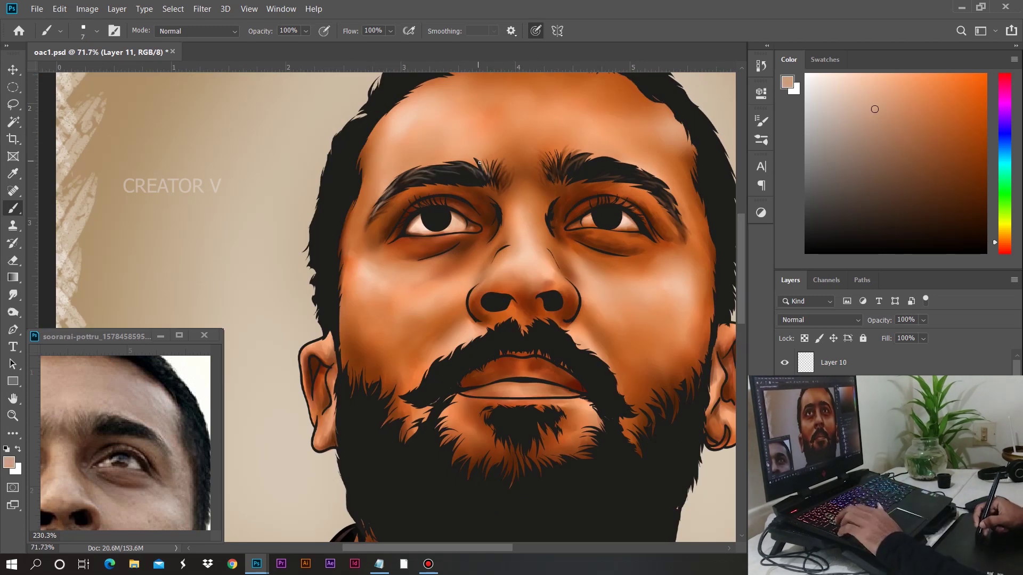
scroll(586, 186, "down", 3)
scroll(533, 240, "up", 3)
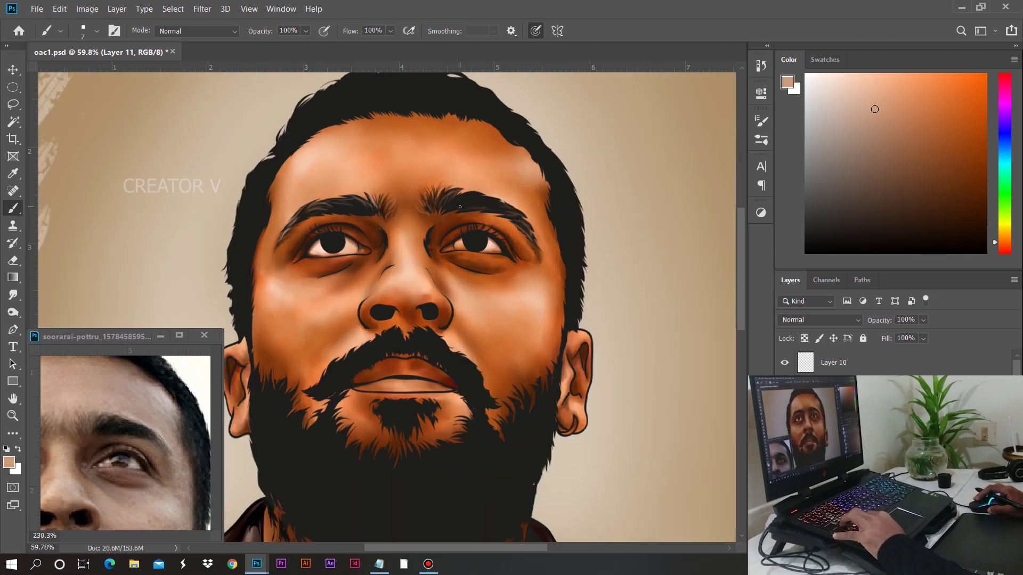
left_click(524, 273, "alt")
left_click(459, 270, "alt")
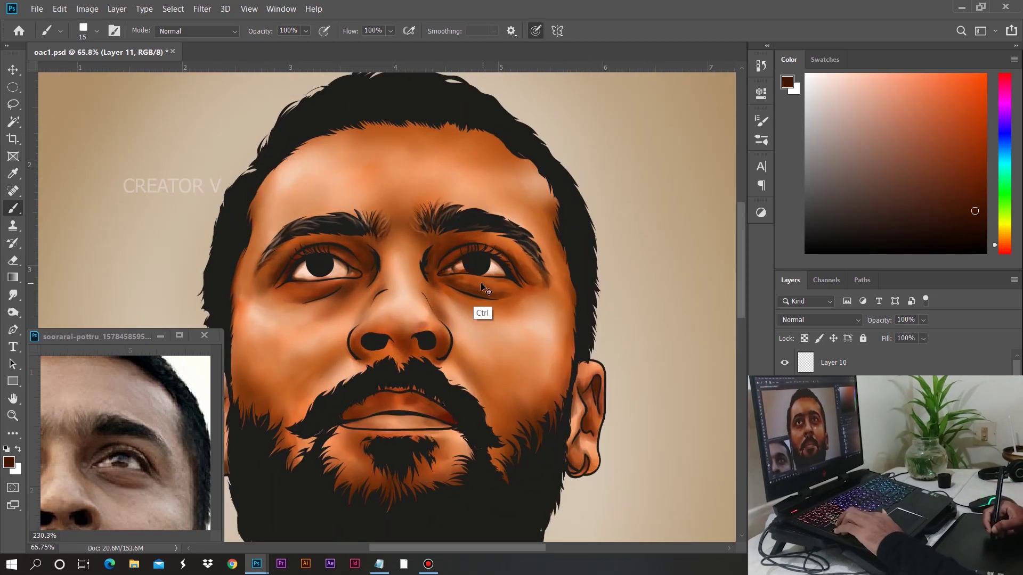
left_click_drag(496, 277, 487, 265)
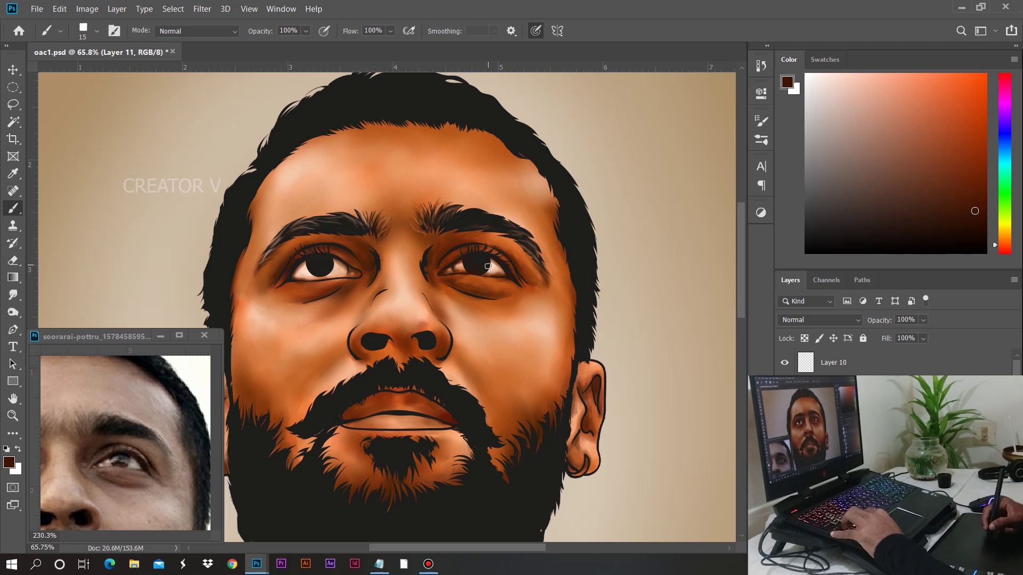
scroll(483, 266, "up", 2)
left_click(474, 260, "alt")
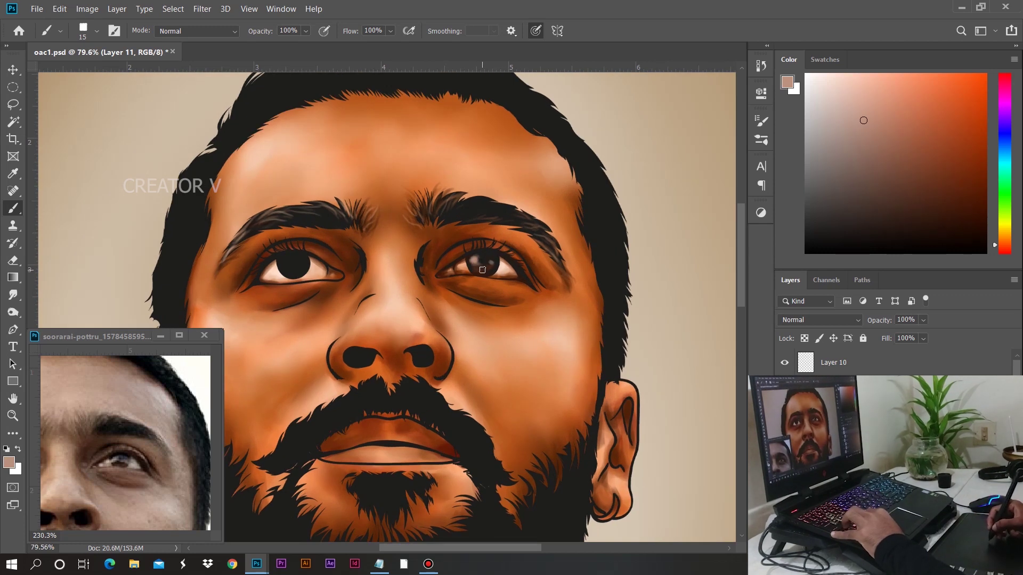
left_click_drag(461, 273, 445, 285)
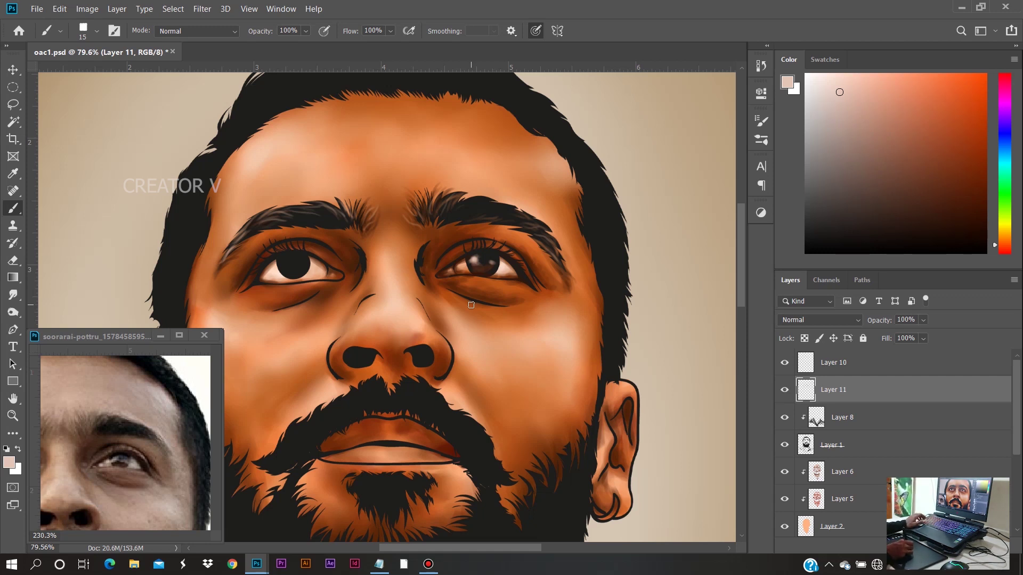
- Darken the outer corner of the right eye in black with an 8 px brush
scroll(471, 305, "up", 2)
key("d")
key("bracketleft")
key("bracketleft")
key("bracketleft")
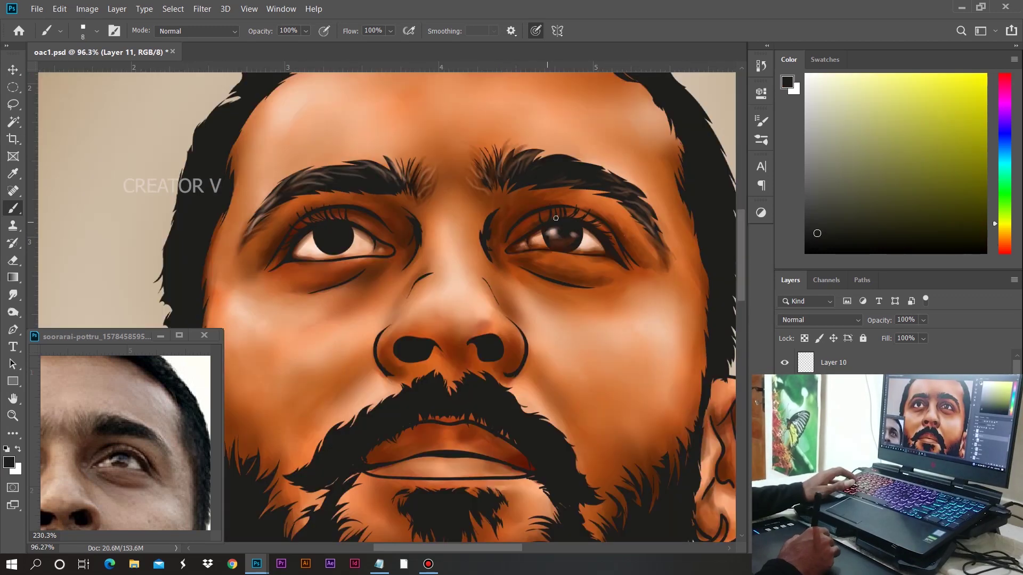
left_click_drag(606, 232, 615, 259)
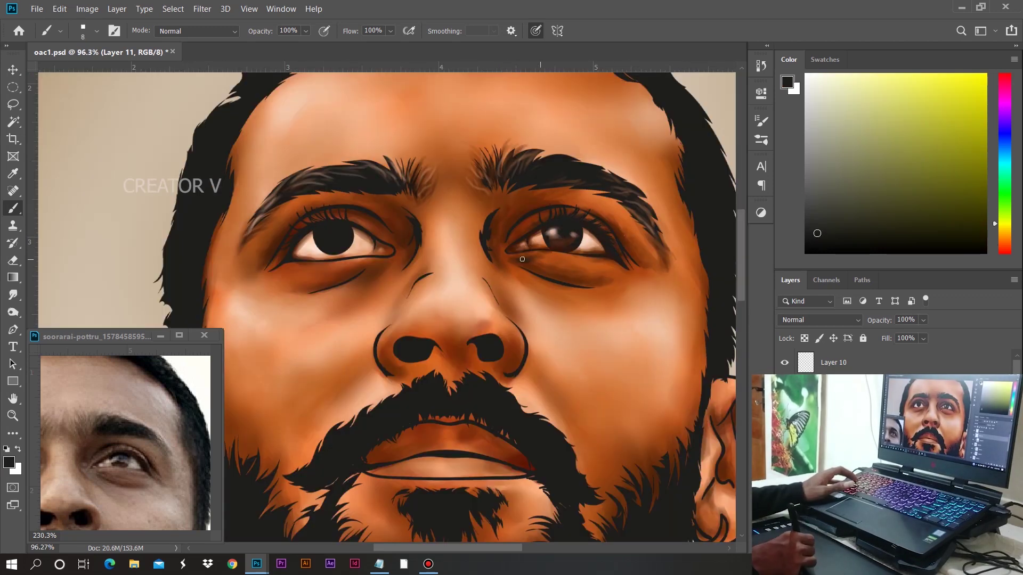
- Darken the inner corner of the left eye with a sampled dark red
left_click(595, 259, "alt")
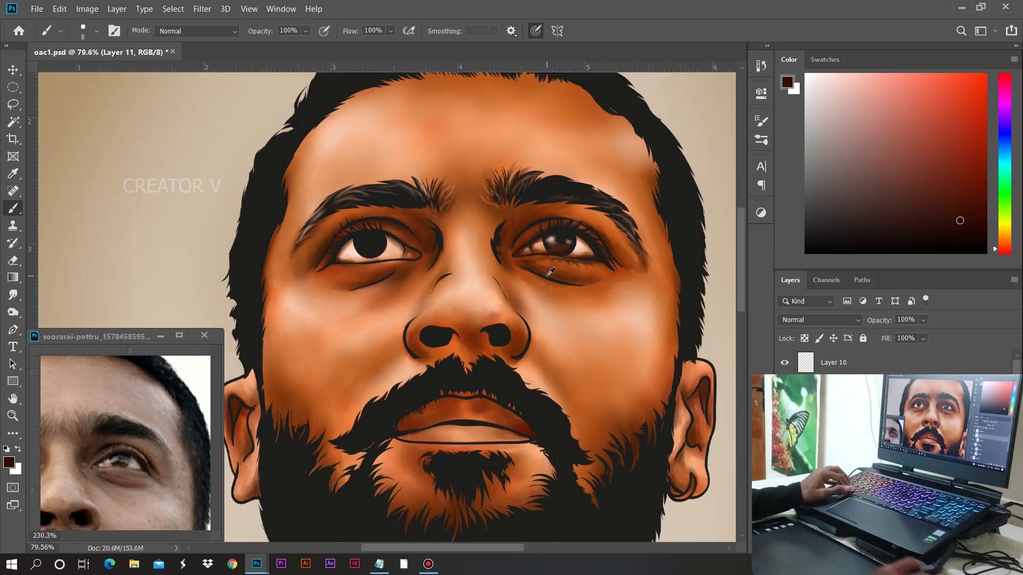
left_click_drag(302, 266, 388, 271)
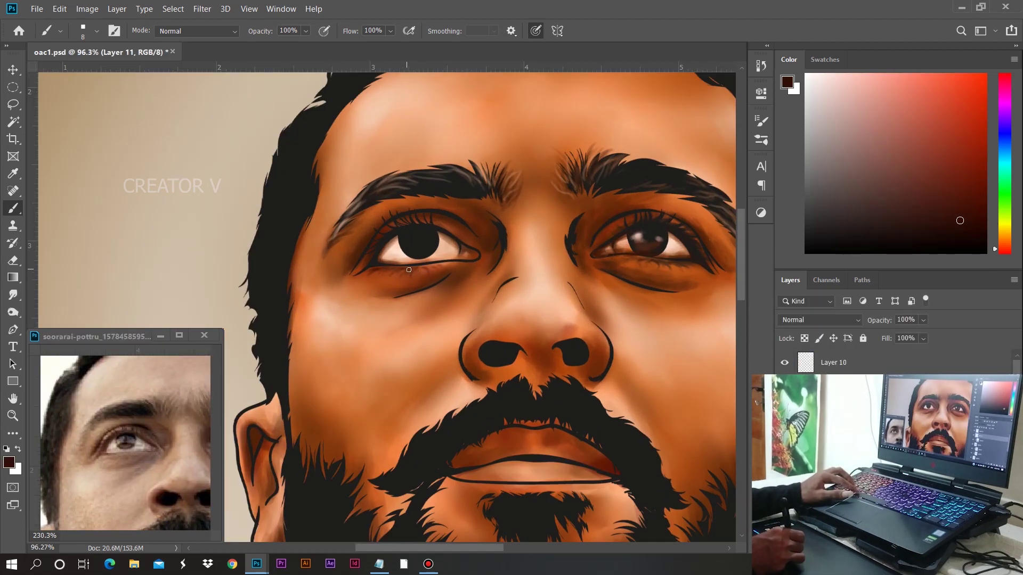
left_click(415, 222, "alt")
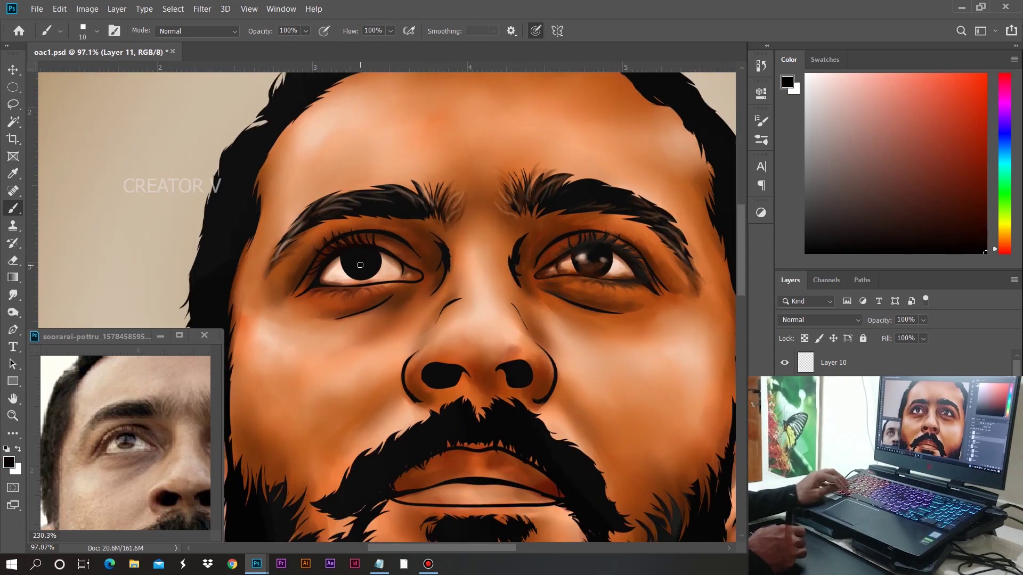
left_click(566, 274, "alt")
key("bracketleft")
key("bracketleft")
key("bracketleft")
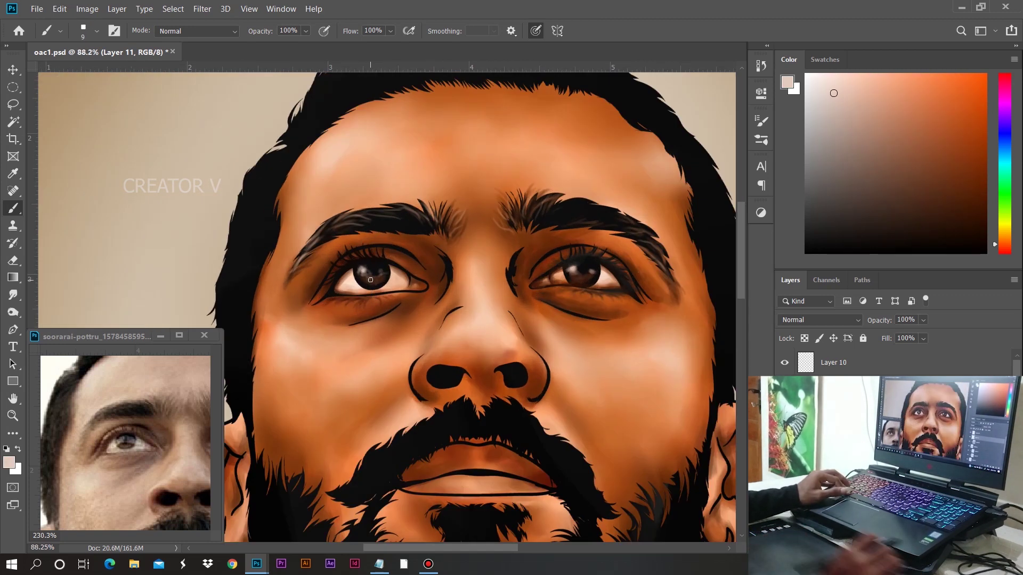
left_click_drag(386, 266, 424, 287)
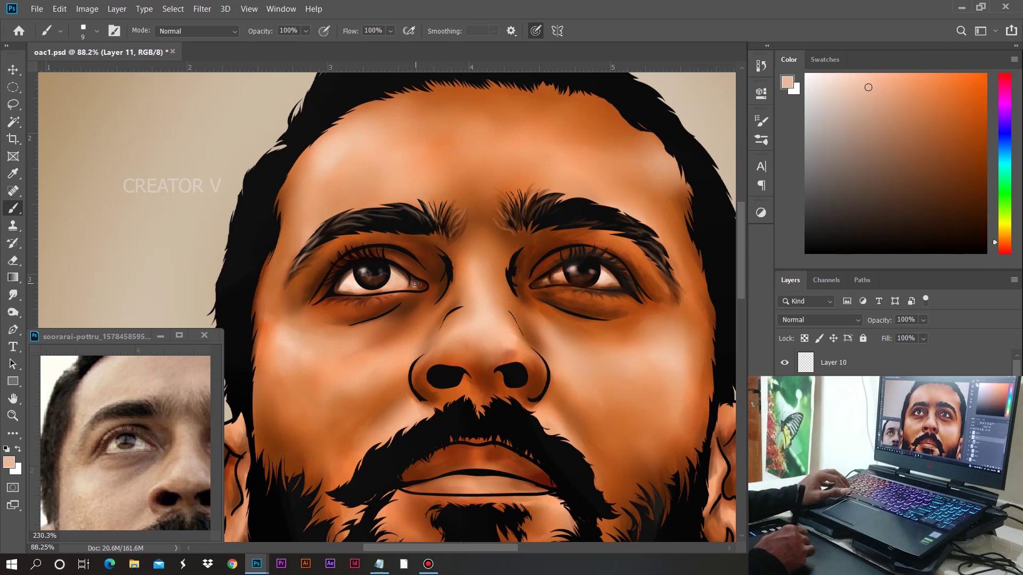
key("bracketright")
key("bracketright")
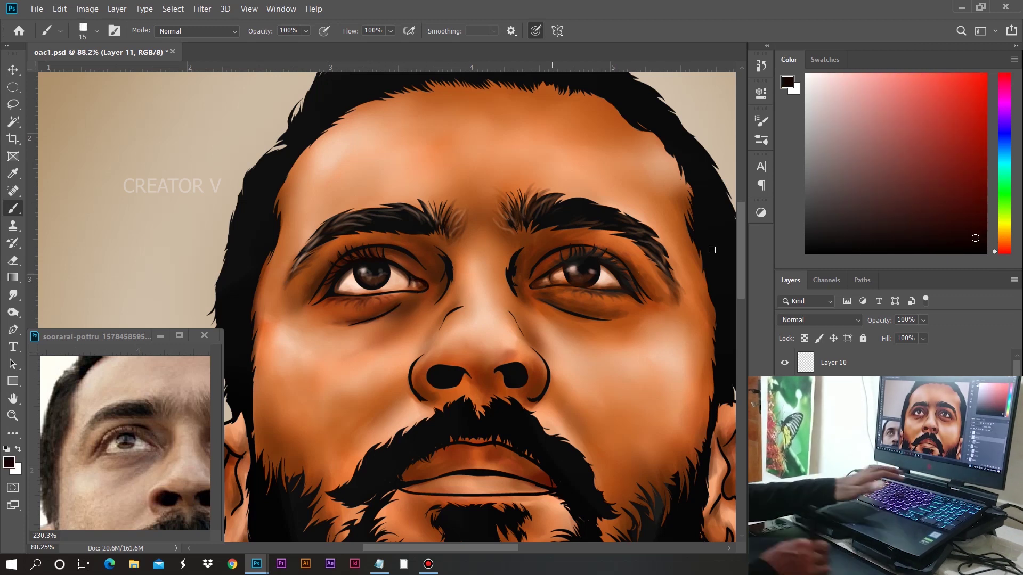
left_click(412, 302, "alt")
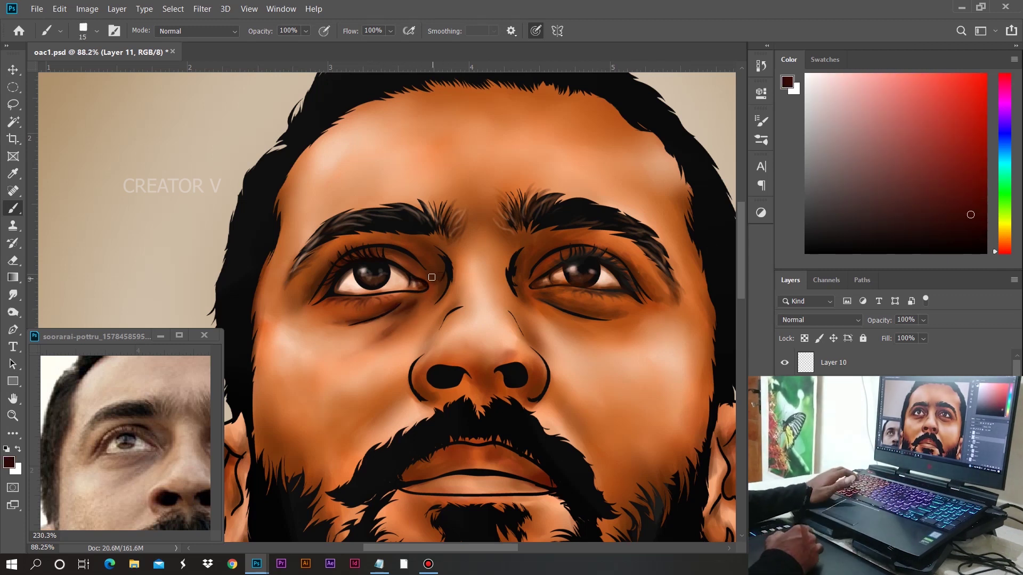
left_click_drag(442, 260, 429, 245)
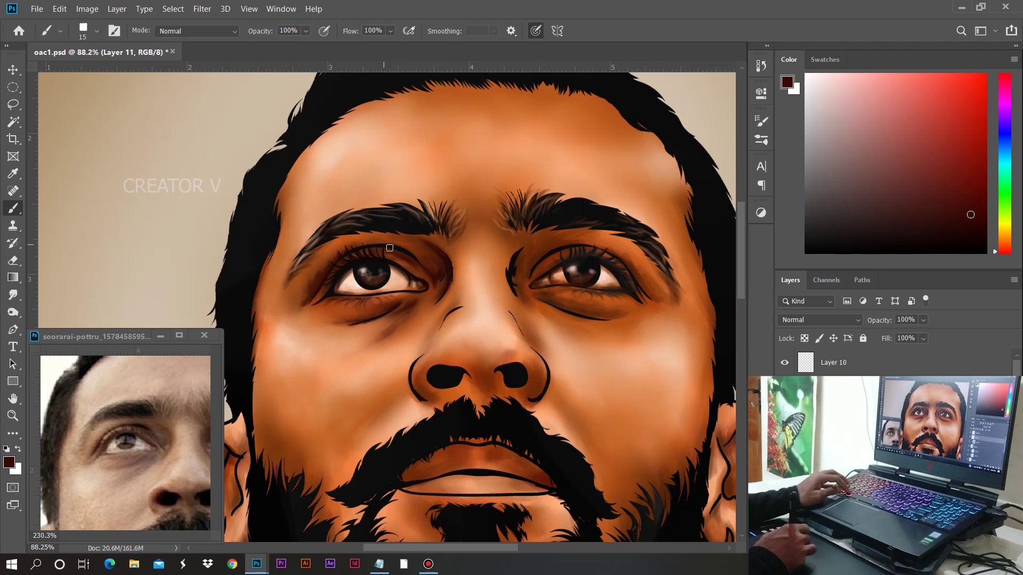
key("bracketright")
left_click(319, 254, "alt")
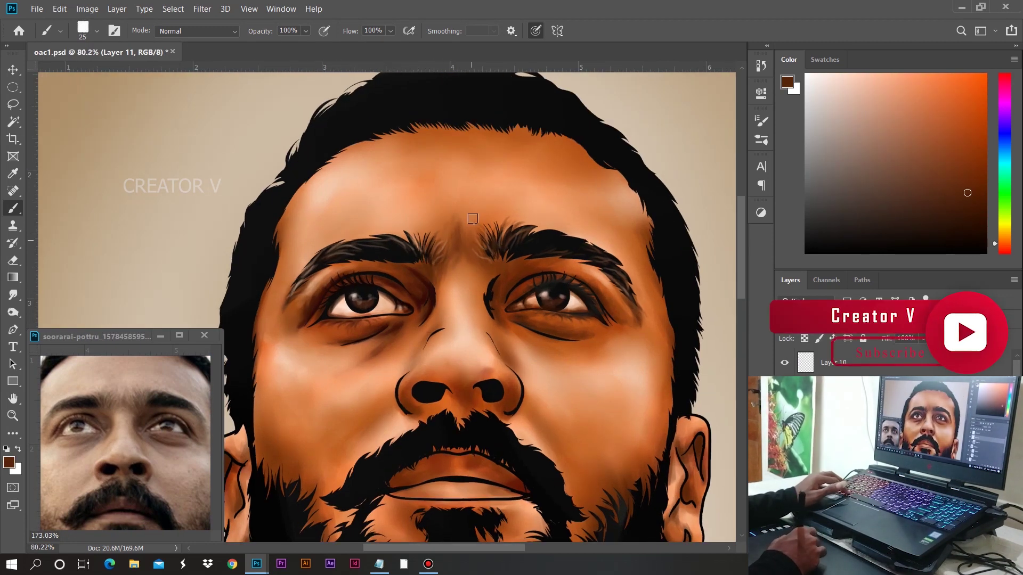
- Repaint both nostrils in soft dark brown
key("bracketleft")
left_click_drag(412, 384, 505, 412)
left_click(476, 385, "alt")
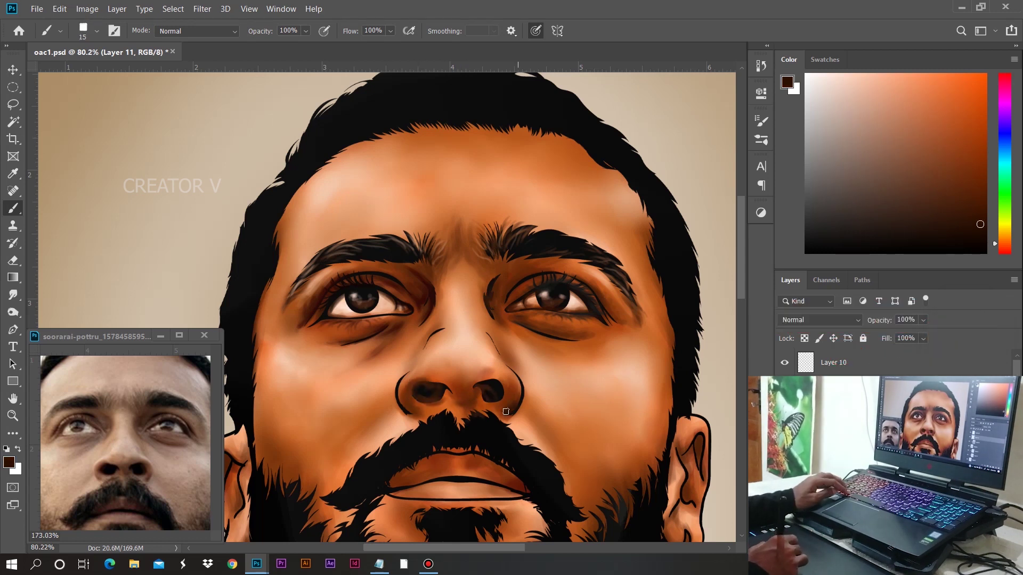
key("bracketright")
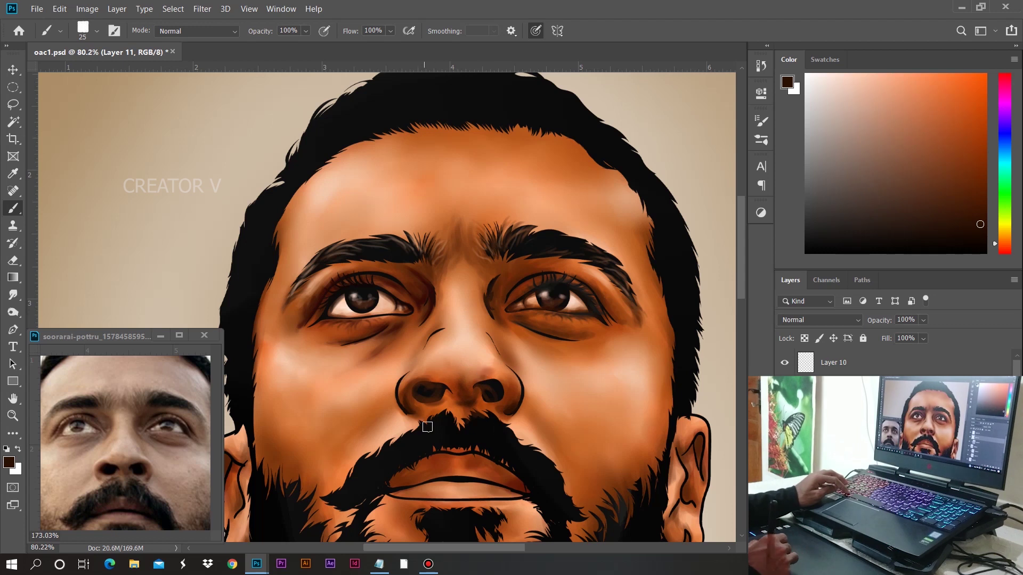
key("bracketleft")
key("bracketleft")
key("bracketleft")
- Paint reddish-brown strokes across the lower lip using sampled lip tones
left_click(457, 329, "alt")
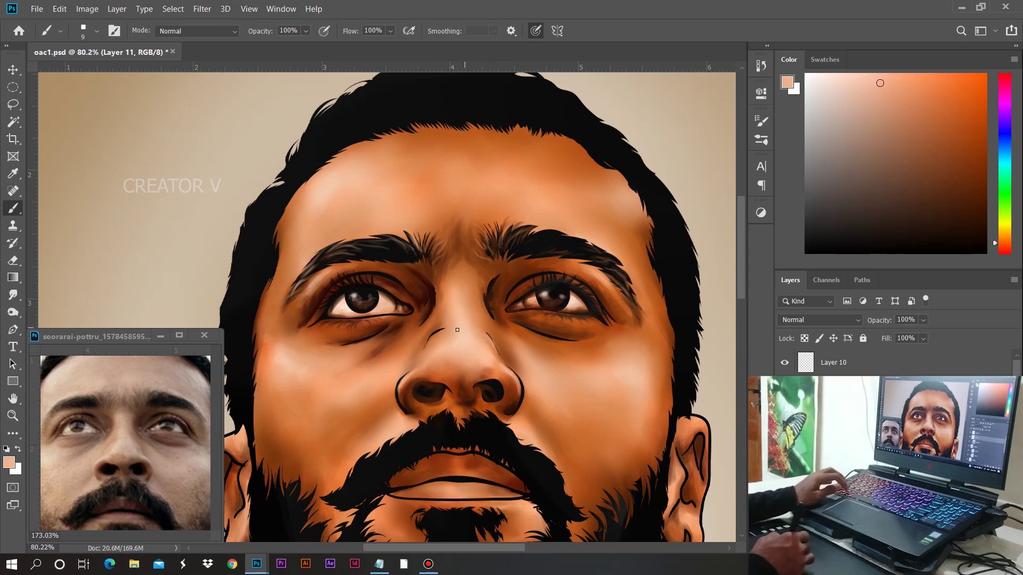
scroll(457, 330, "down", 5)
key("bracketright")
key("bracketright")
left_click(432, 357, "alt")
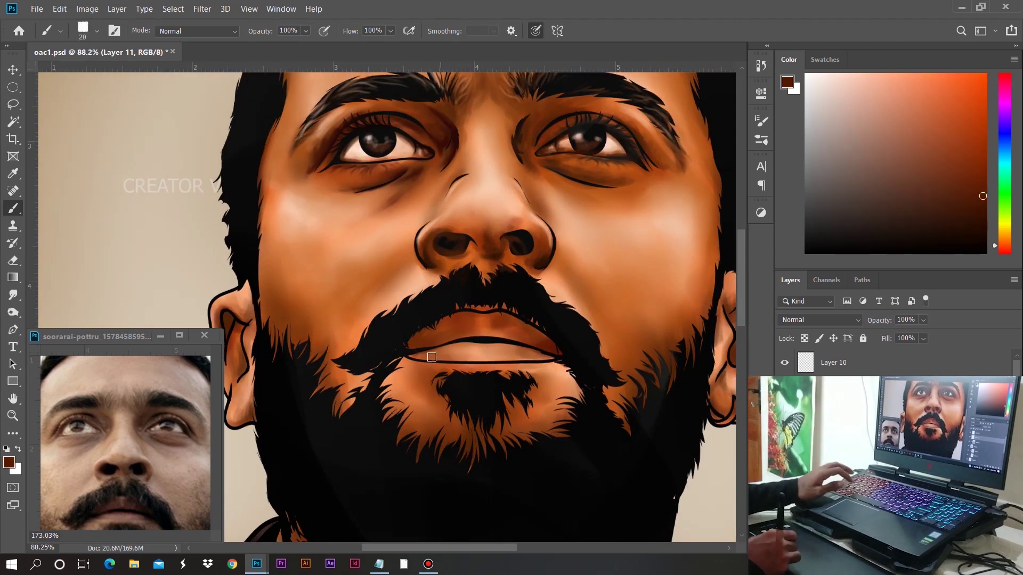
left_click(454, 345, "alt")
left_click_drag(548, 357, 416, 356)
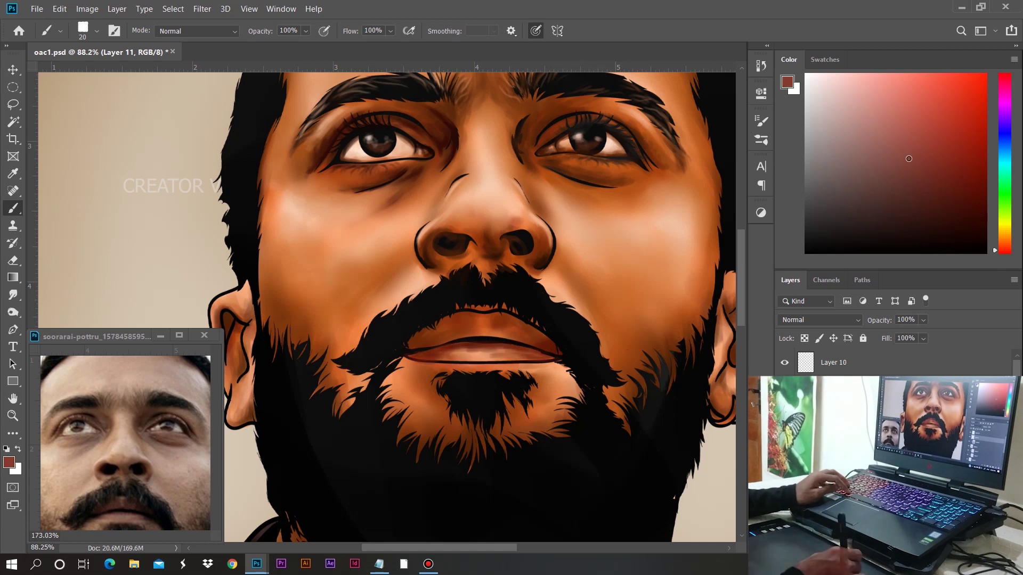
- Pick red and pink lip tones, then darken the upper lip from corner to corner
left_click(962, 130)
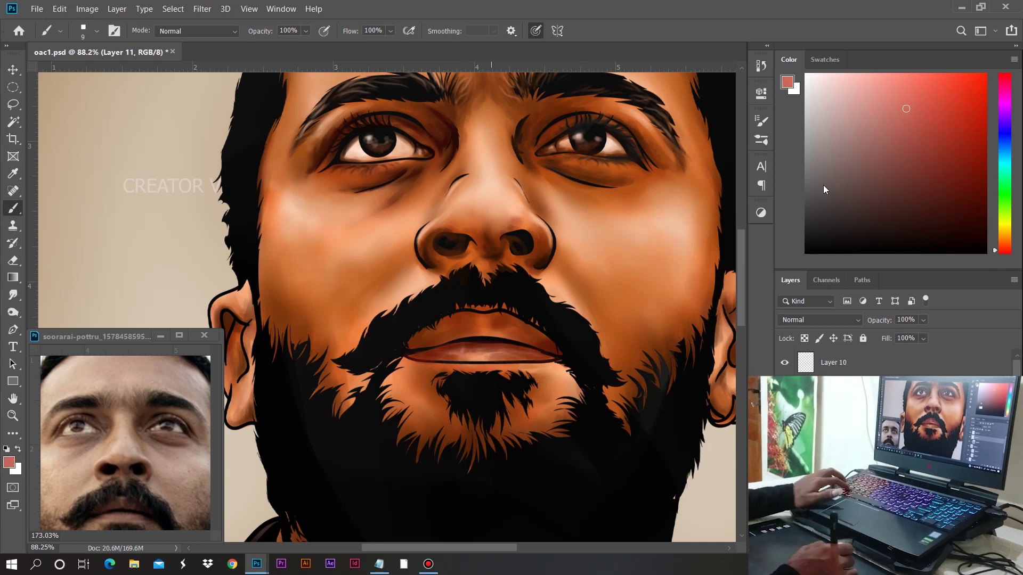
key("bracketleft")
key("bracketleft")
key("bracketright")
left_click(493, 350, "alt")
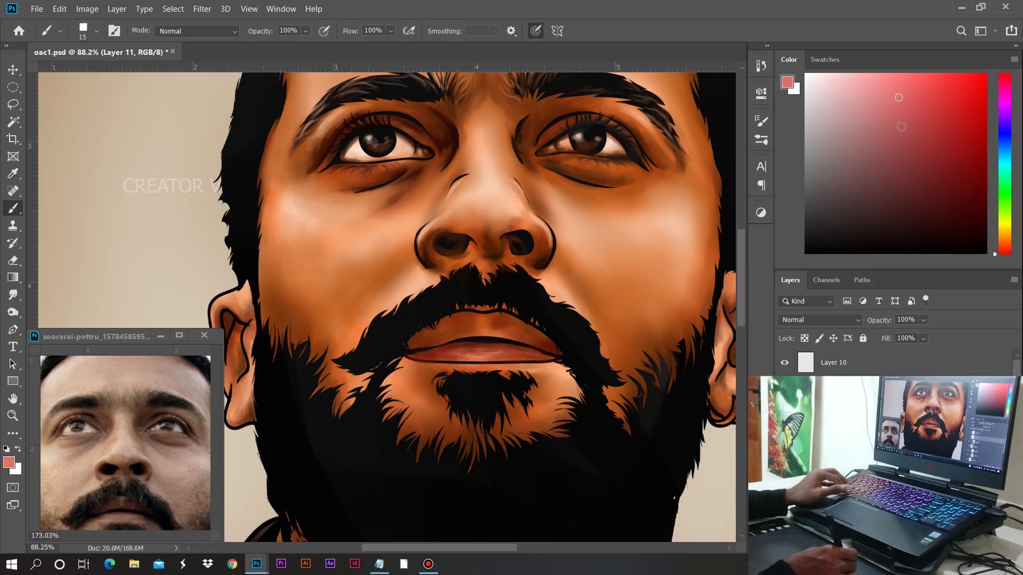
left_click(479, 315, "alt")
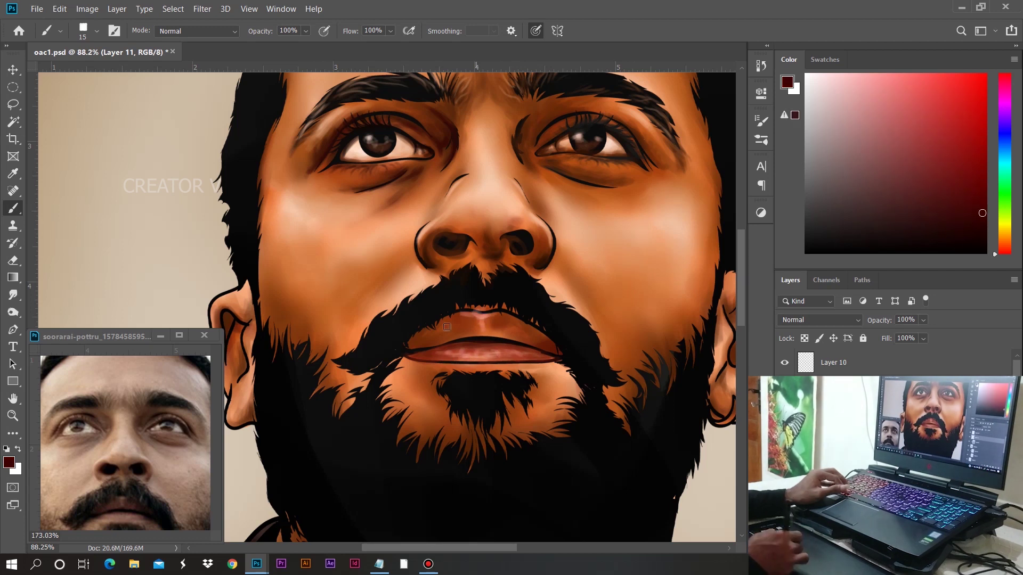
key("bracketright")
left_click_drag(406, 346, 555, 347)
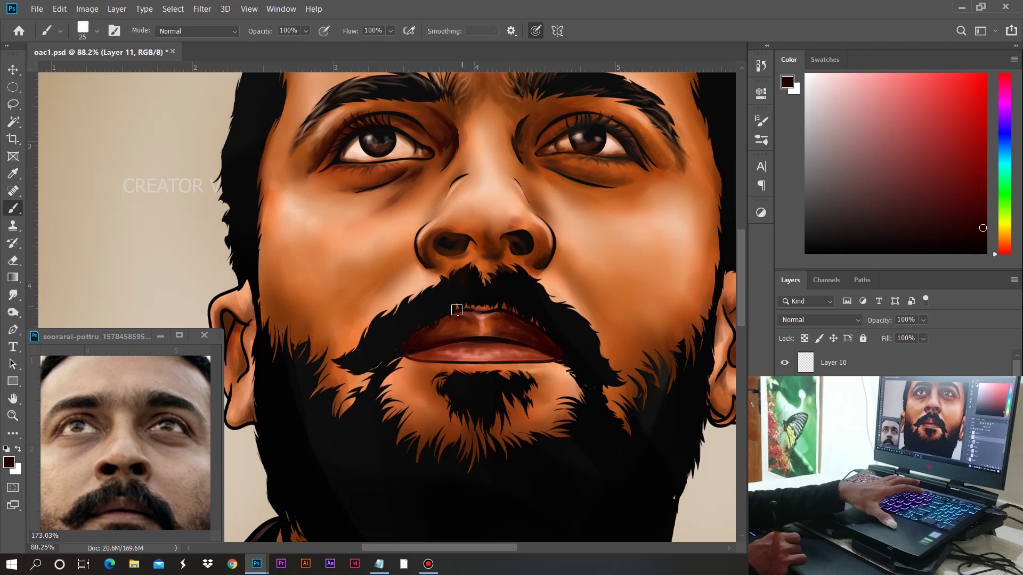
key("bracketleft")
left_click(440, 343, "alt")
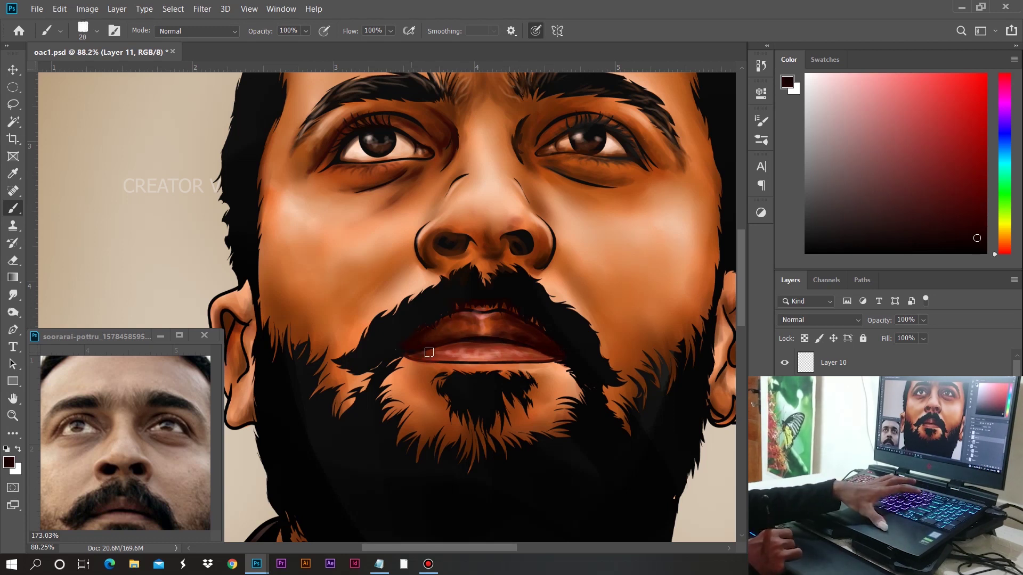
scroll(429, 352, "down", 2)
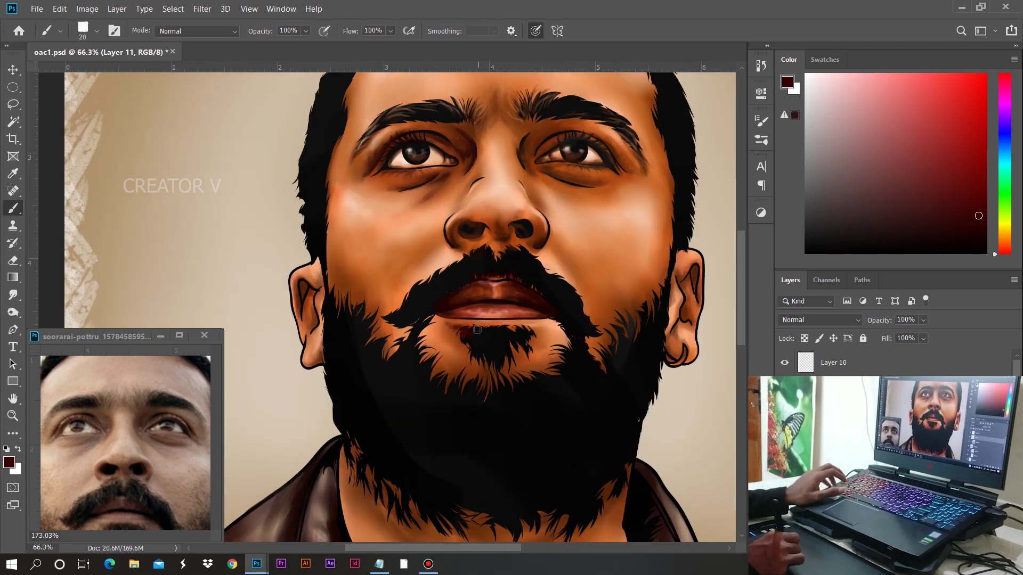
- Paint reddish-brown skin below the lower lip with a fine brush
scroll(160, 415, "down", 2)
key("bracketleft")
key("bracketleft")
left_click(475, 336, "alt")
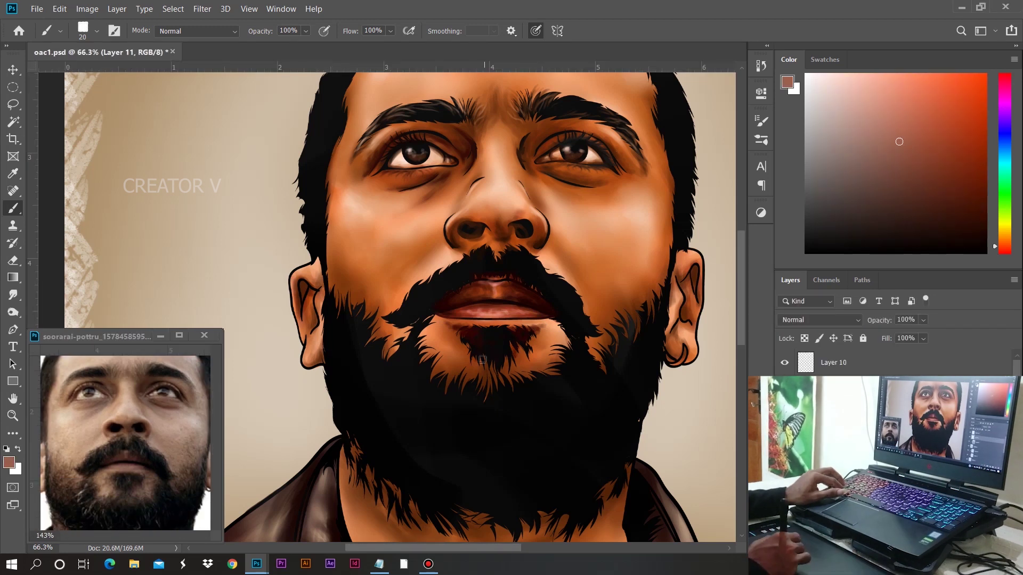
left_click_drag(474, 336, 513, 347)
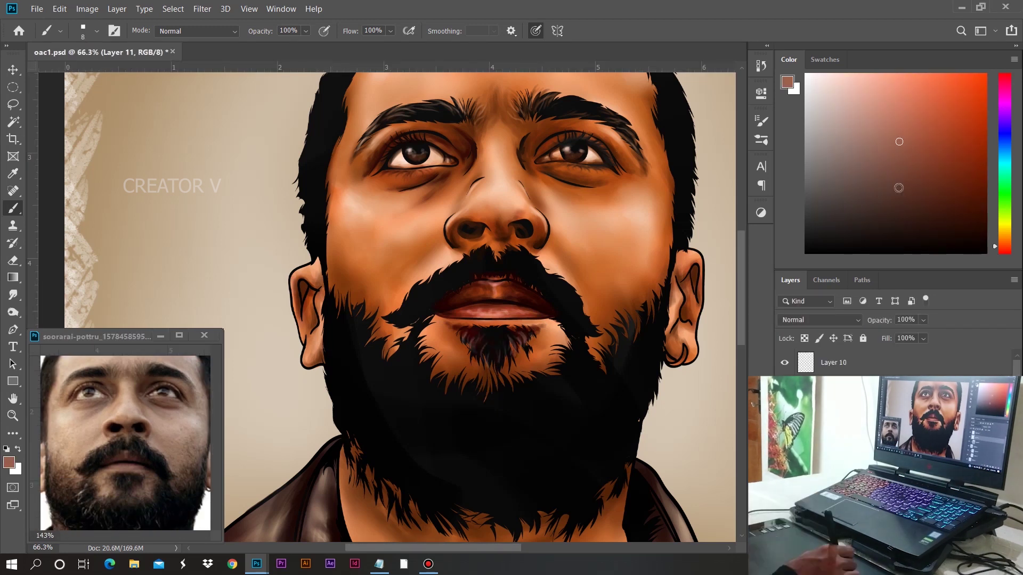
- Paint dark and light hair strands along the beard edge
key("bracketright")
left_click(466, 374, "alt")
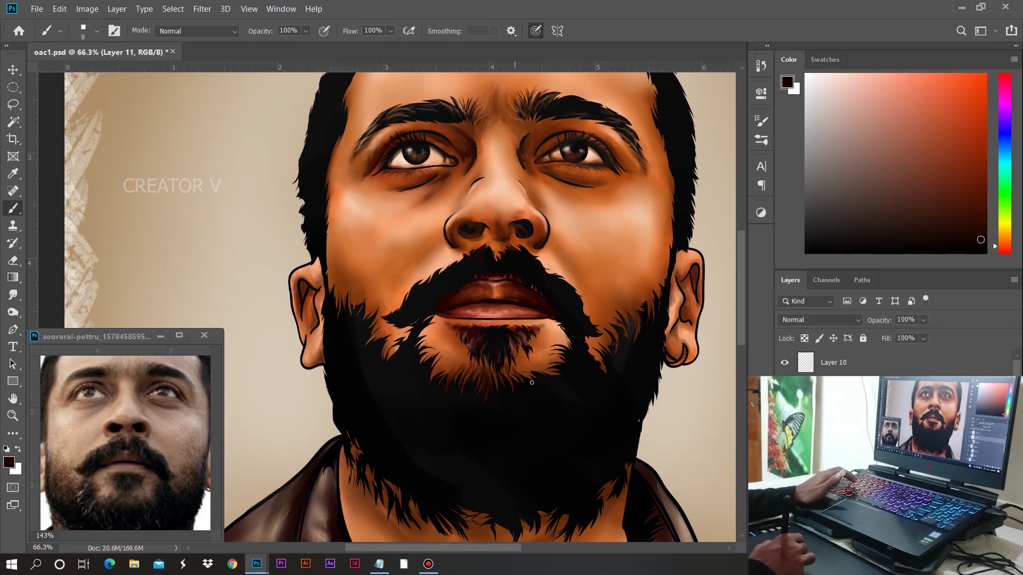
mouse_move(435, 365)
left_mouse_down()
mouse_move(420, 333)
mouse_move(383, 342)
left_mouse_up()
left_click(629, 310, "alt")
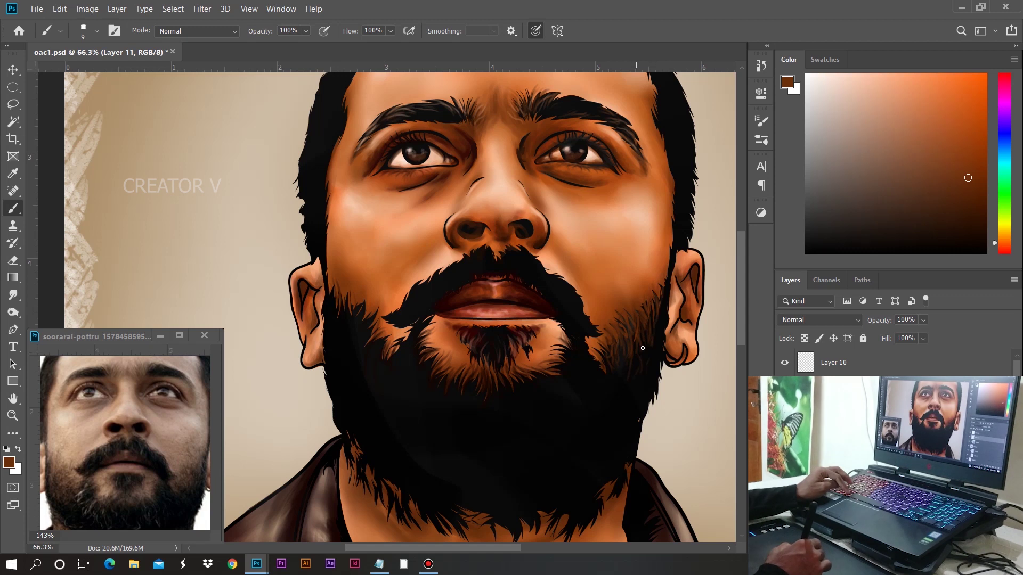
left_click(389, 329, "alt")
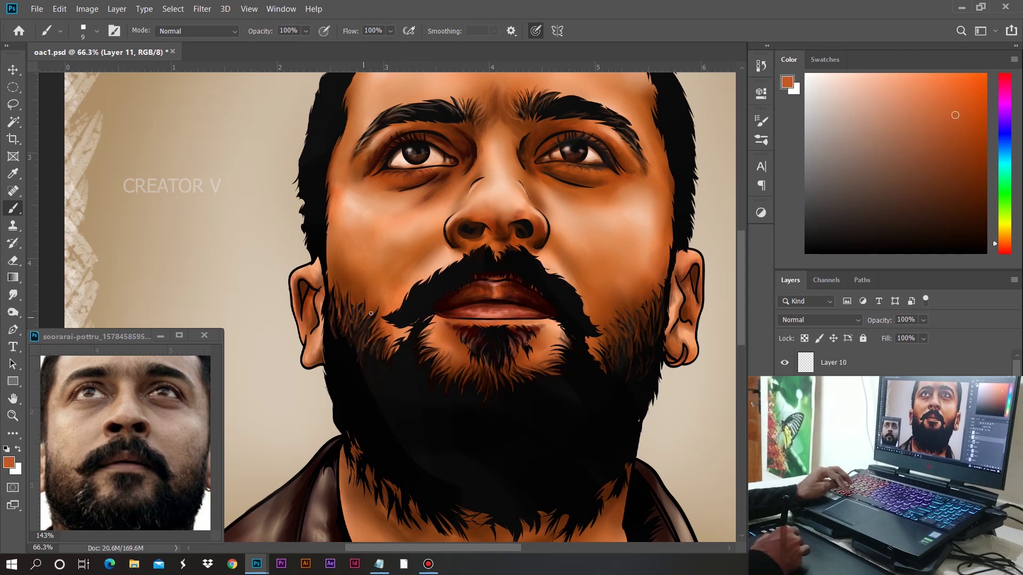
left_click_drag(355, 343, 346, 380)
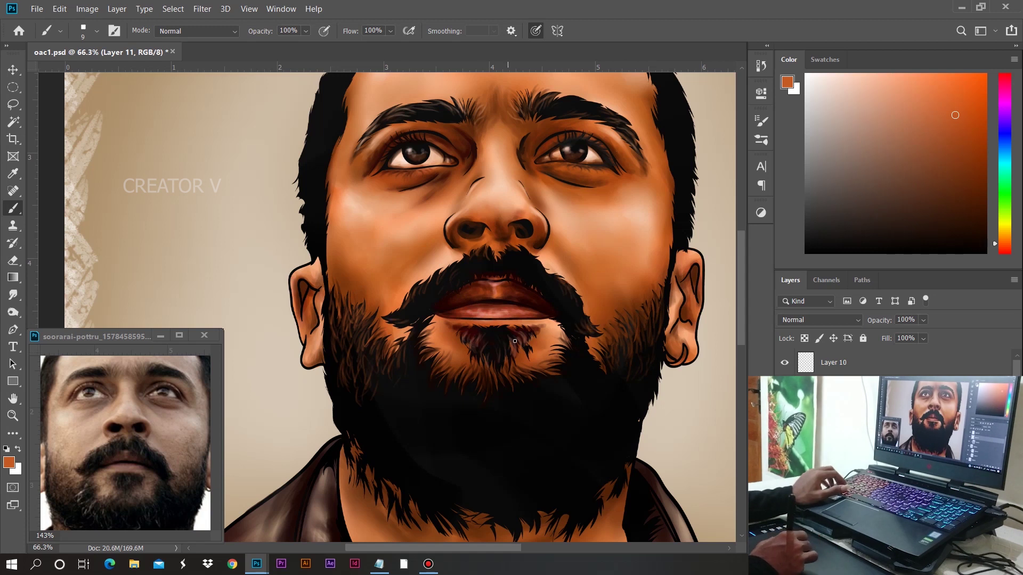
- Sample dark brown and near-black beard tones and slightly enlarge the brush
scroll(137, 449, "down", 3)
scroll(375, 351, "down", 5)
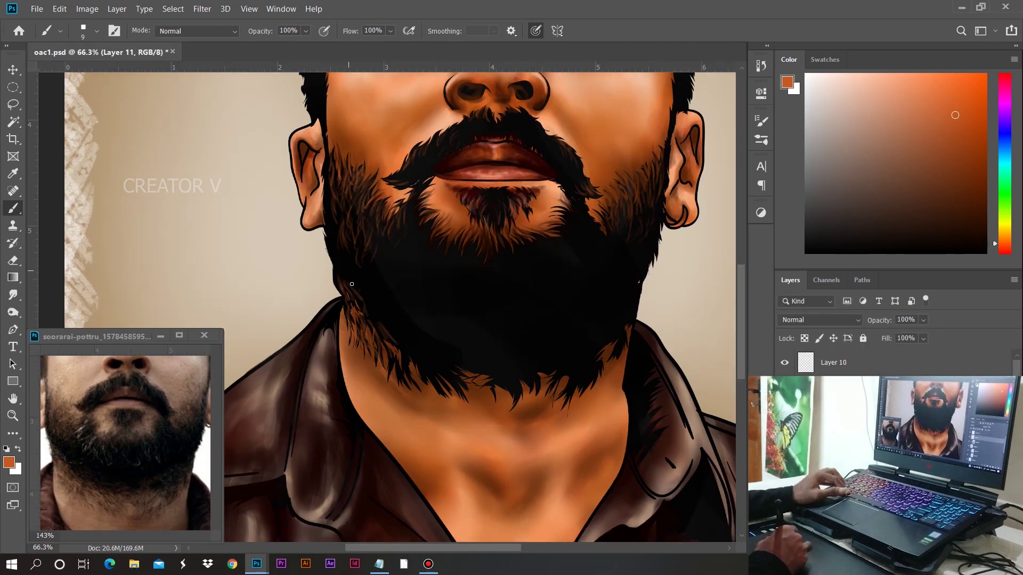
left_click(406, 367, "alt")
left_click(423, 349, "alt")
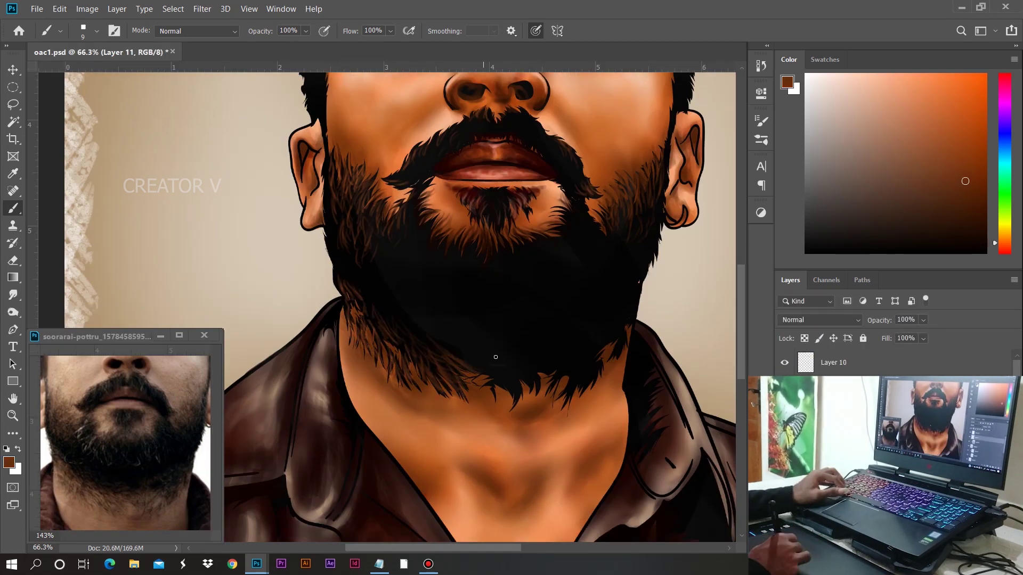
left_click(604, 371, "alt")
key("bracketright")
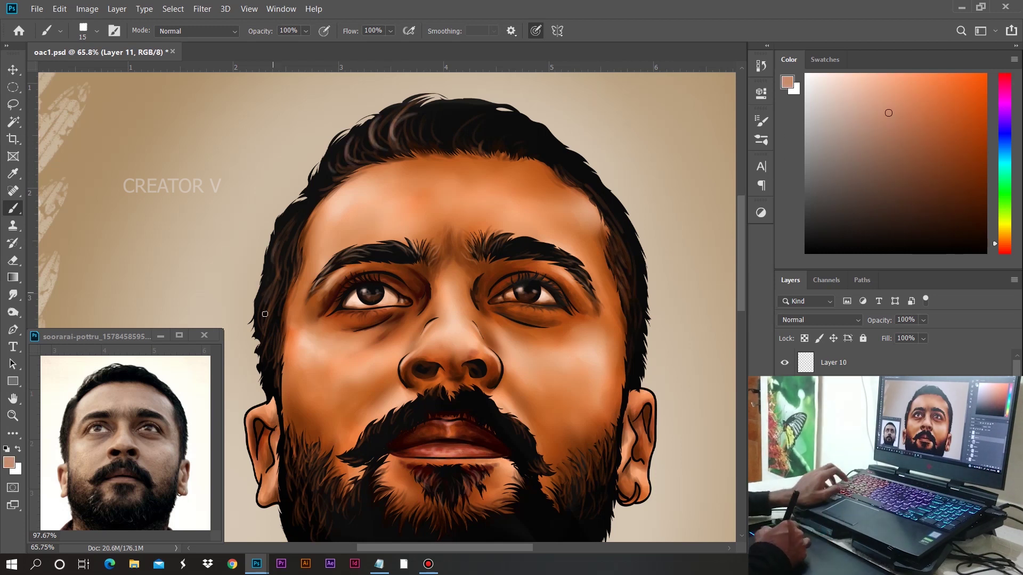
scroll(573, 190, "down", 2)
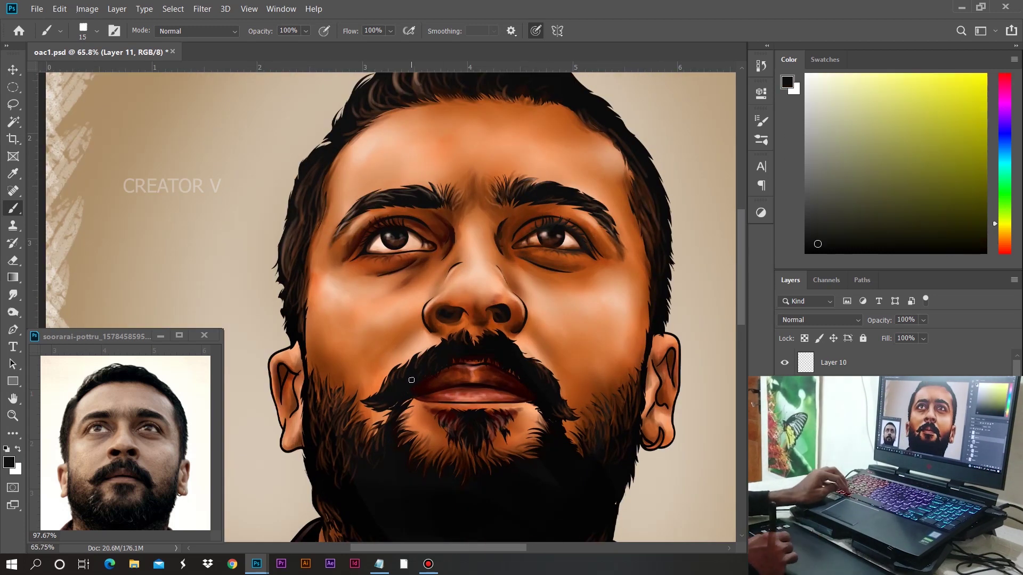
left_click(862, 84)
key("bracketleft")
key("bracketleft")
scroll(544, 389, "down", 2)
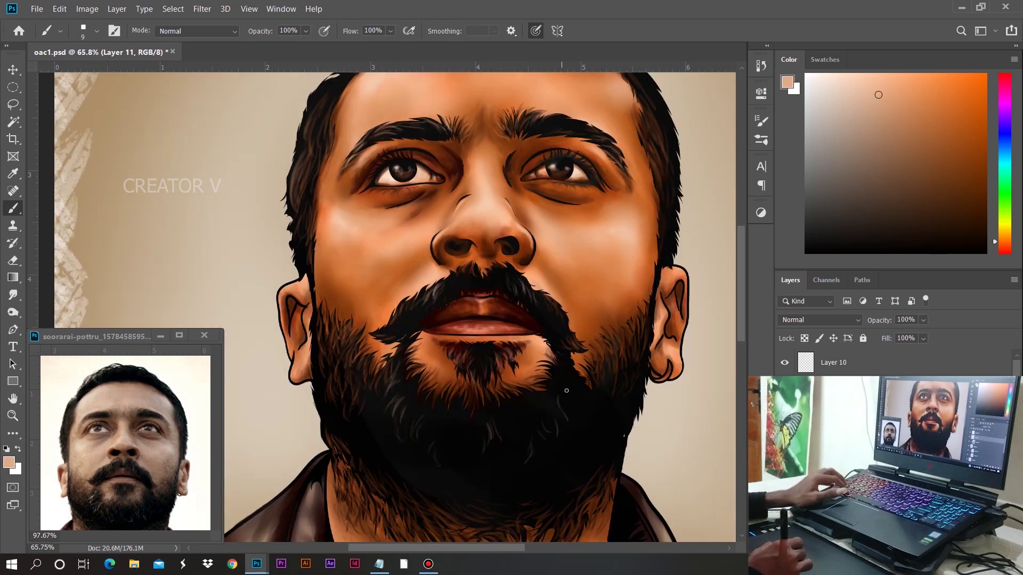
scroll(433, 443, "down", 2)
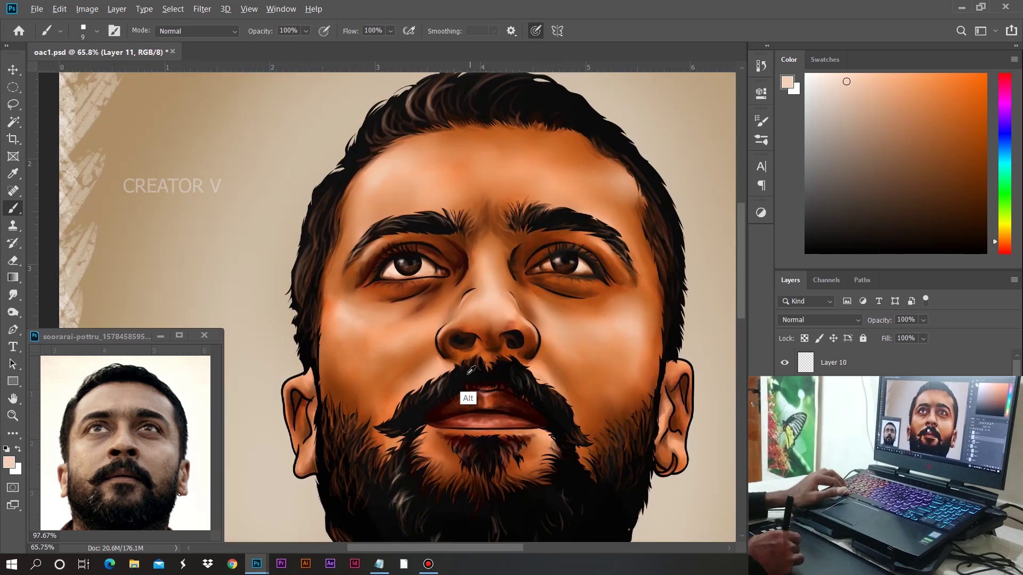
left_click(1004, 224)
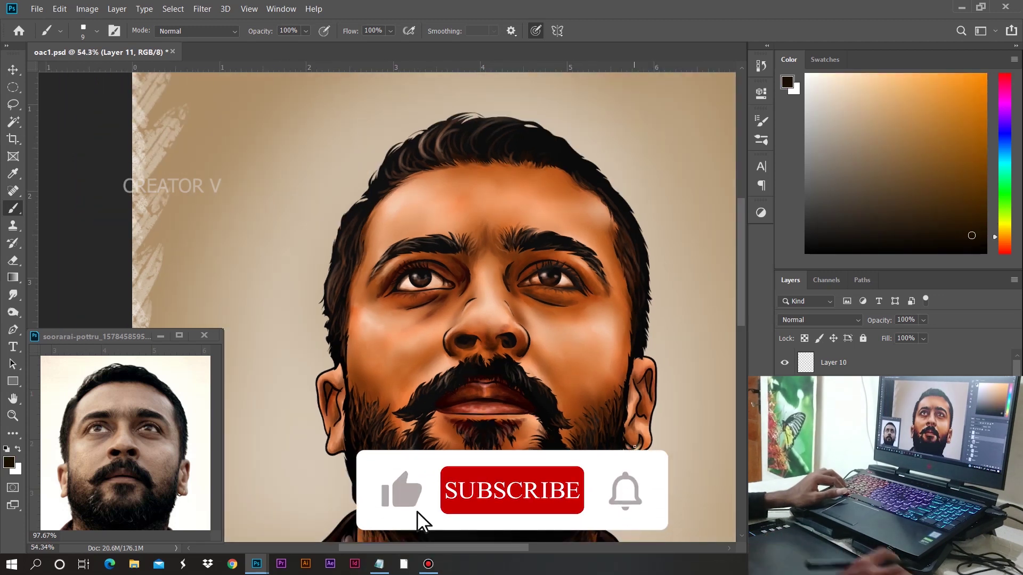
scroll(407, 375, "down", 5)
scroll(407, 375, "up", 3)
left_click(381, 397, "alt")
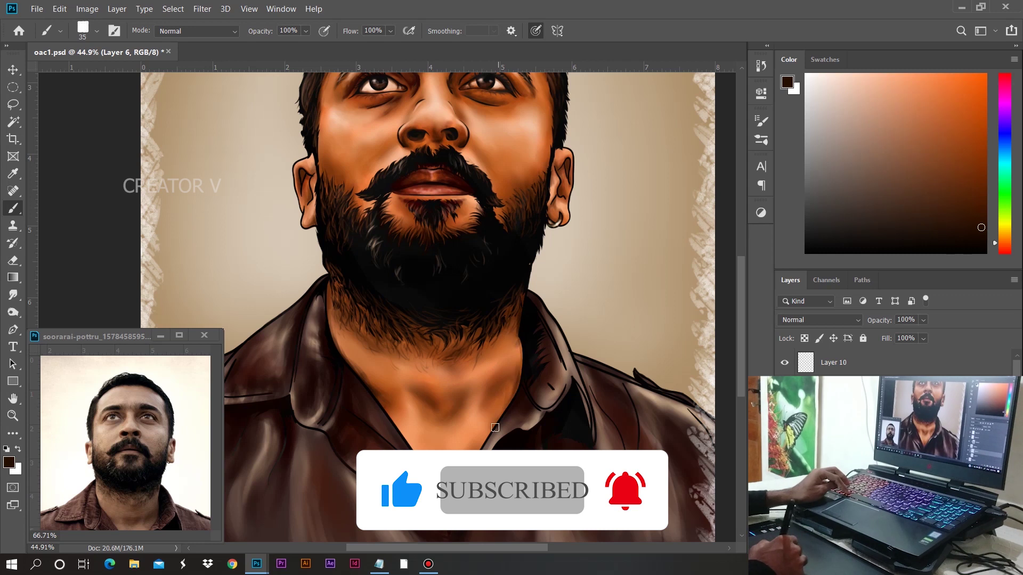
key("bracketleft")
key("bracketleft")
key("bracketleft")
scroll(366, 402, "down", 4)
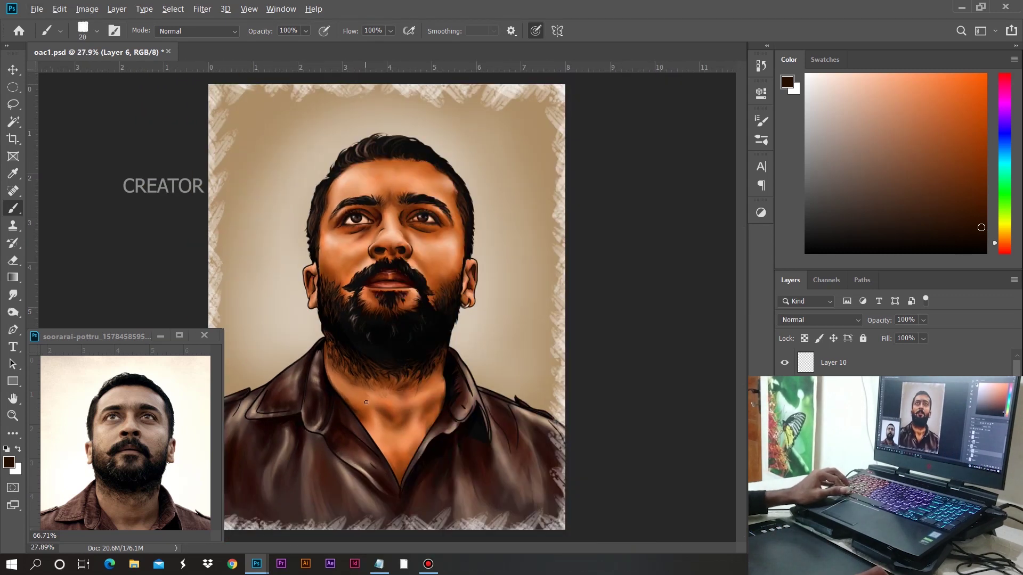
scroll(351, 213, "up", 8)
scroll(626, 243, "up", 2)
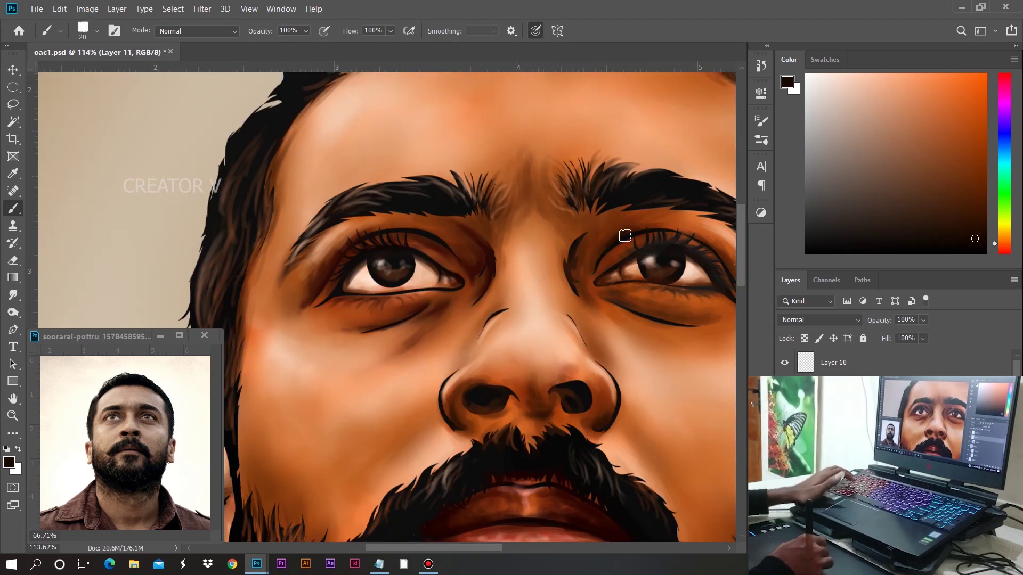